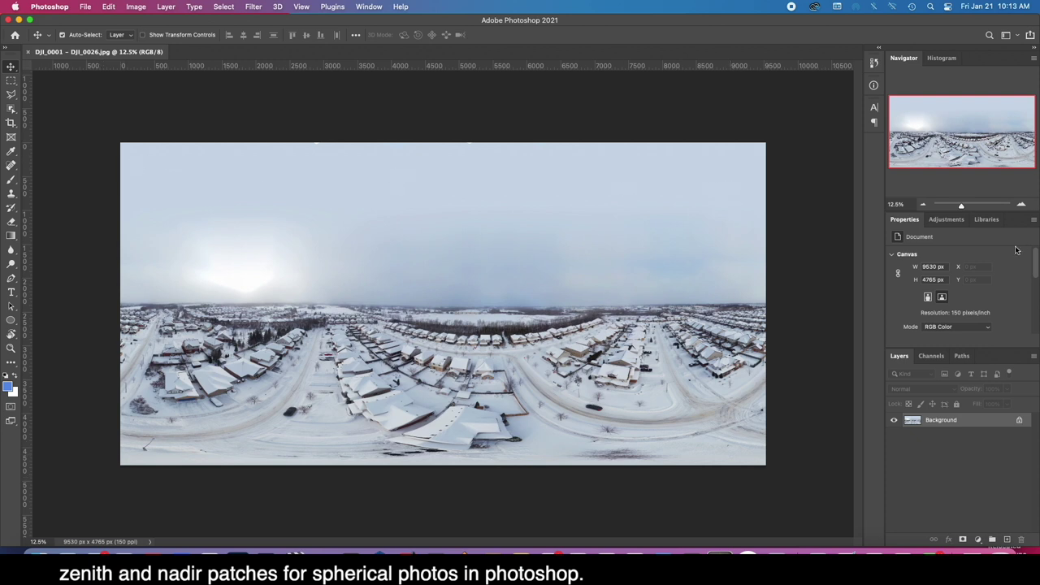
Step: Zoom into the panorama to inspect the housing area, then zoom back out to fit
left_click(1023, 204)
left_click(1022, 204)
left_click(1022, 204)
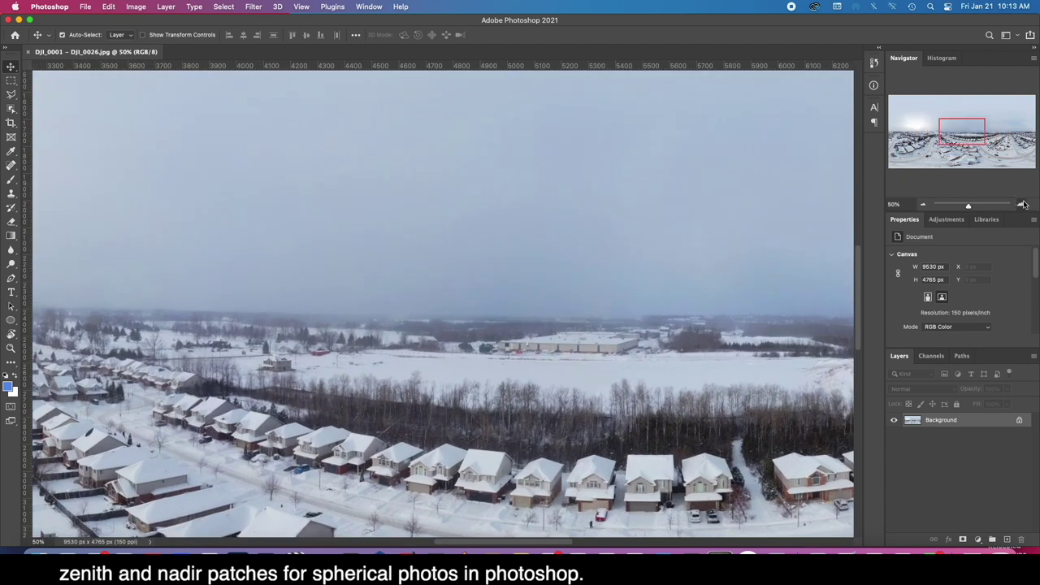
left_click(1023, 205)
left_click(945, 137)
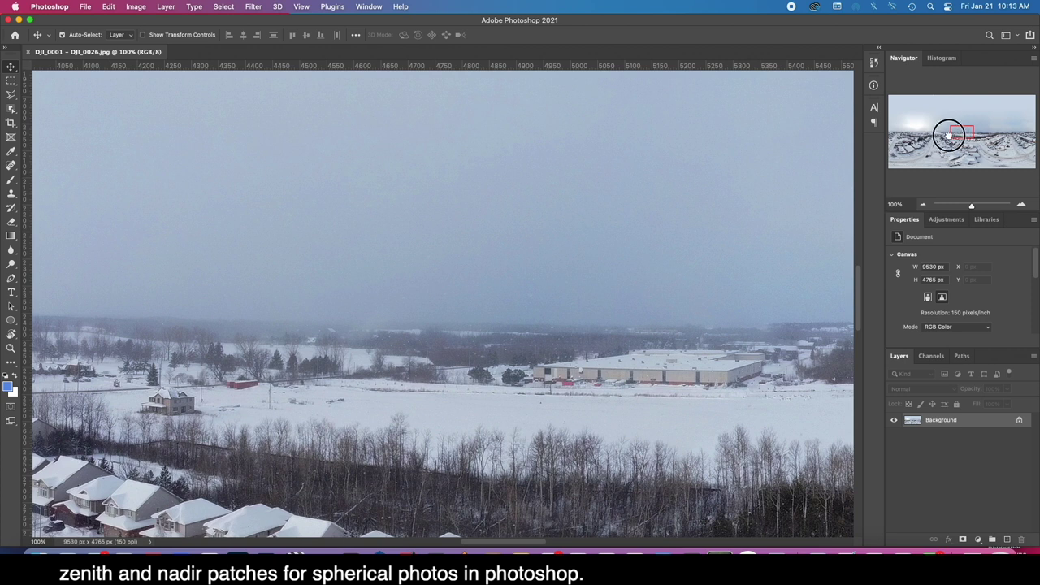
left_click_drag(944, 136, 931, 128)
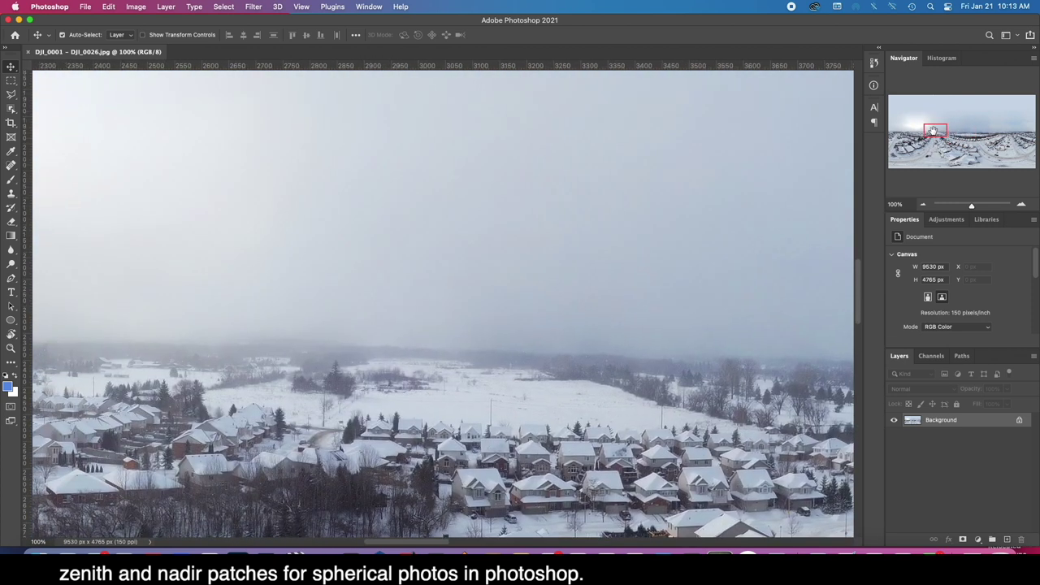
left_click(925, 204)
left_click(924, 204)
left_click(925, 204)
left_click(925, 204)
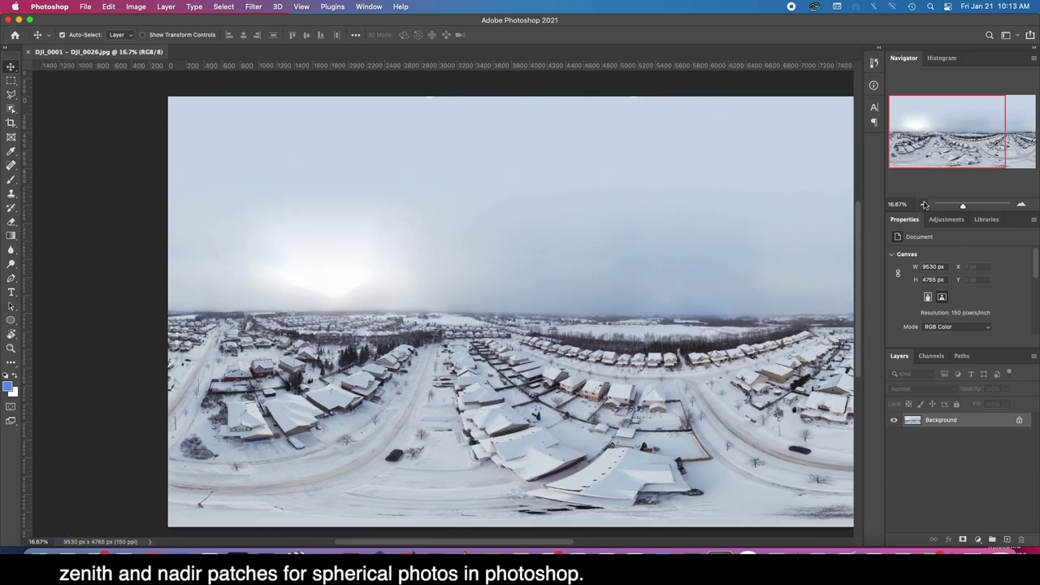
left_click(925, 204)
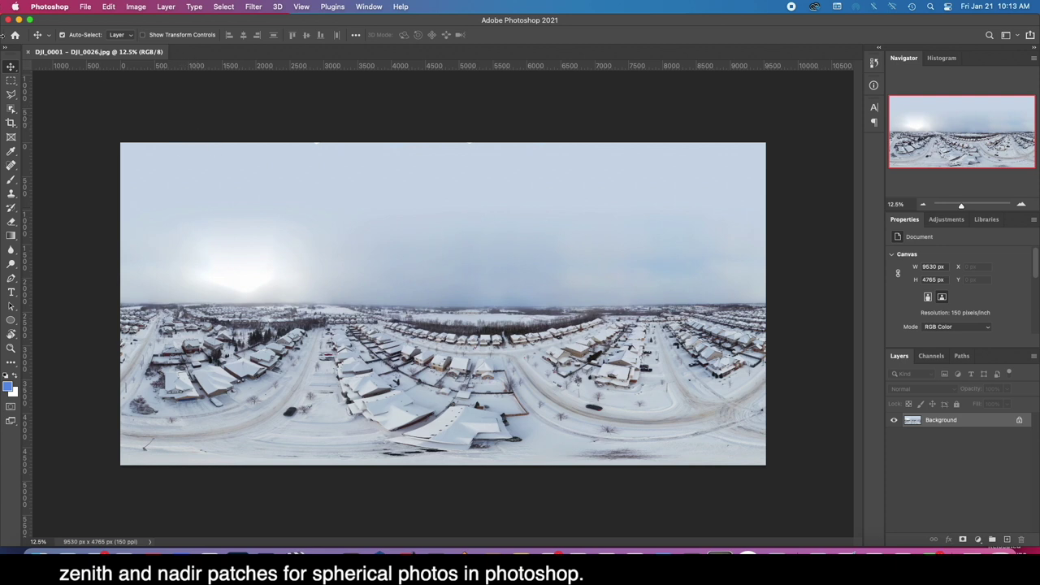
Step: Resize the image to a 4765 × 4765 px square with the aspect link off
left_click(136, 6)
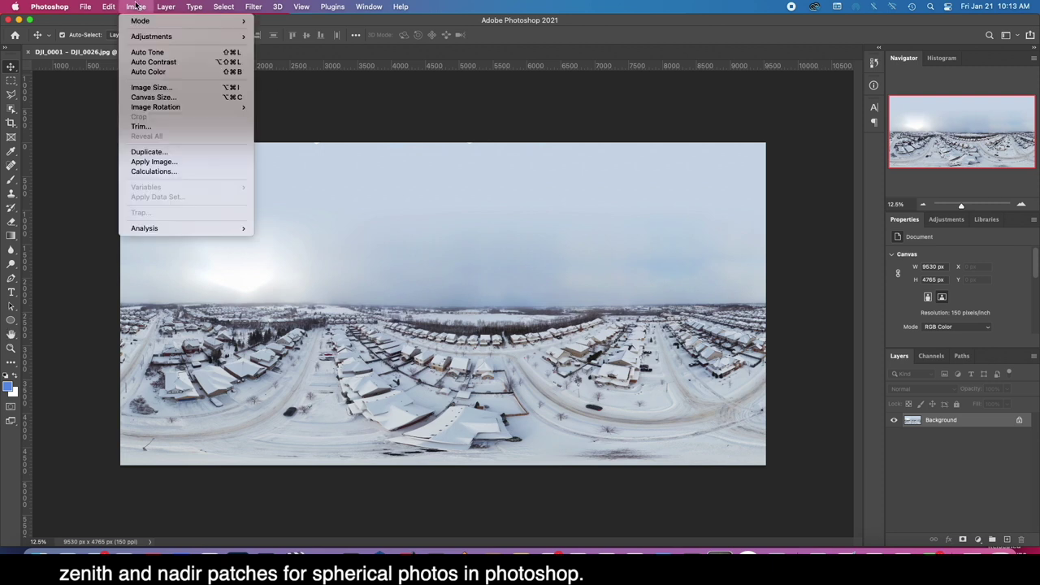
left_click(162, 88)
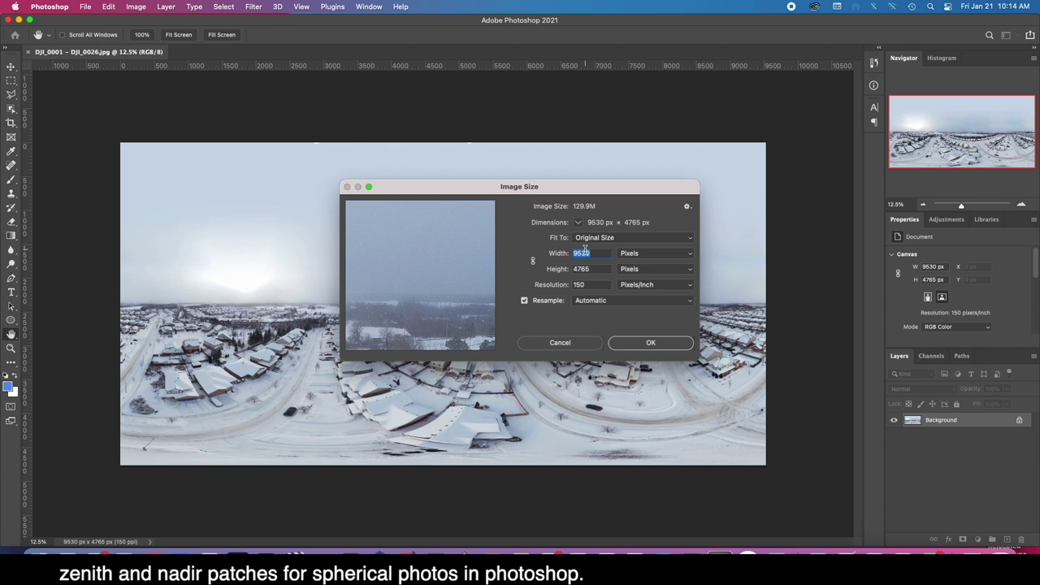
type("4765")
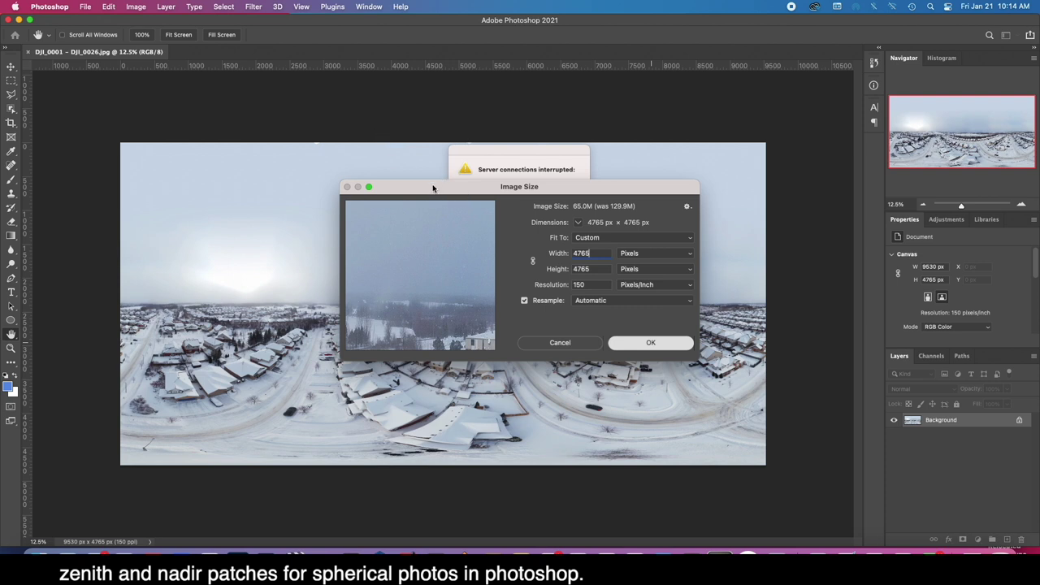
left_click_drag(433, 188, 439, 142)
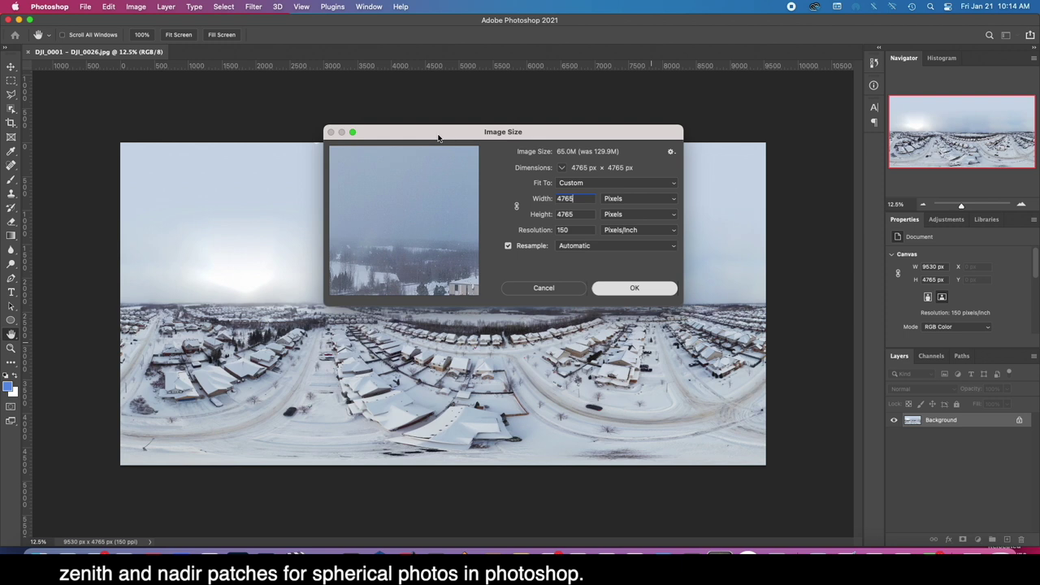
key("Return")
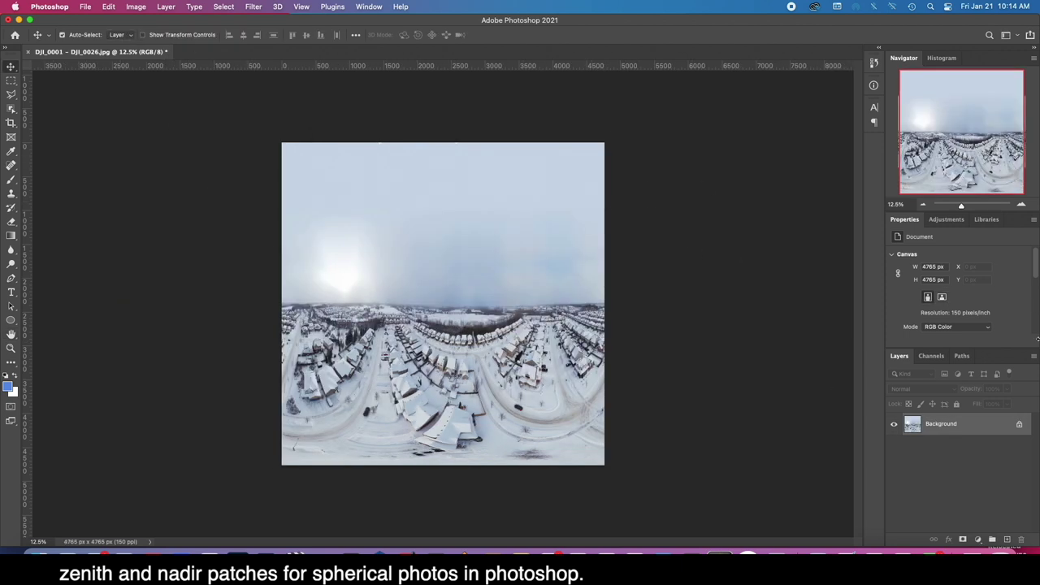
Step: Duplicate the Background layer into Layer 1 with Cmd+J
key("ctrl+j")
key("u")
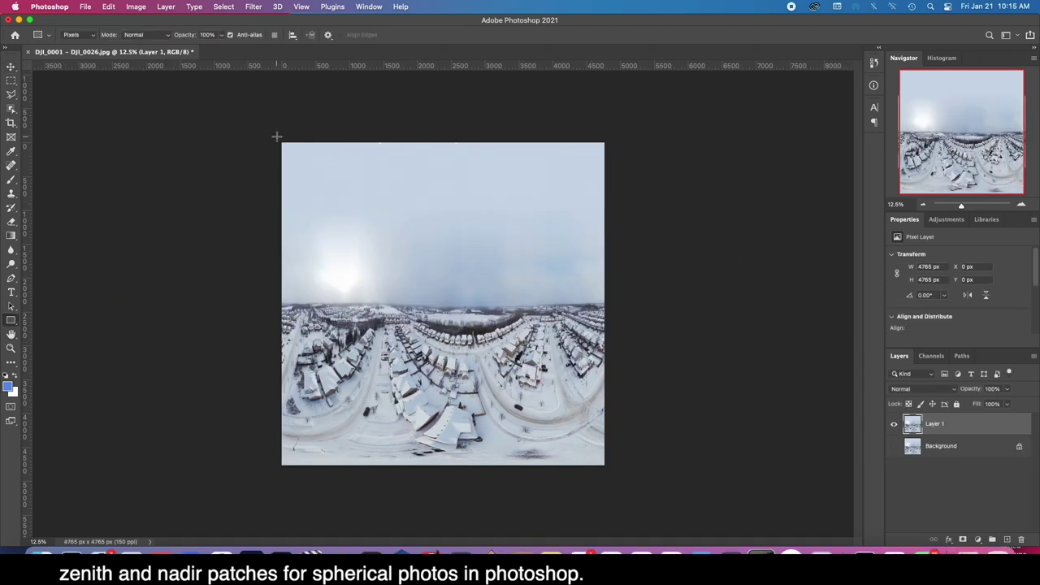
Step: Set the Rectangle tool to Pixels mode with white as the drawing colour
left_click(11, 320)
left_click(61, 316)
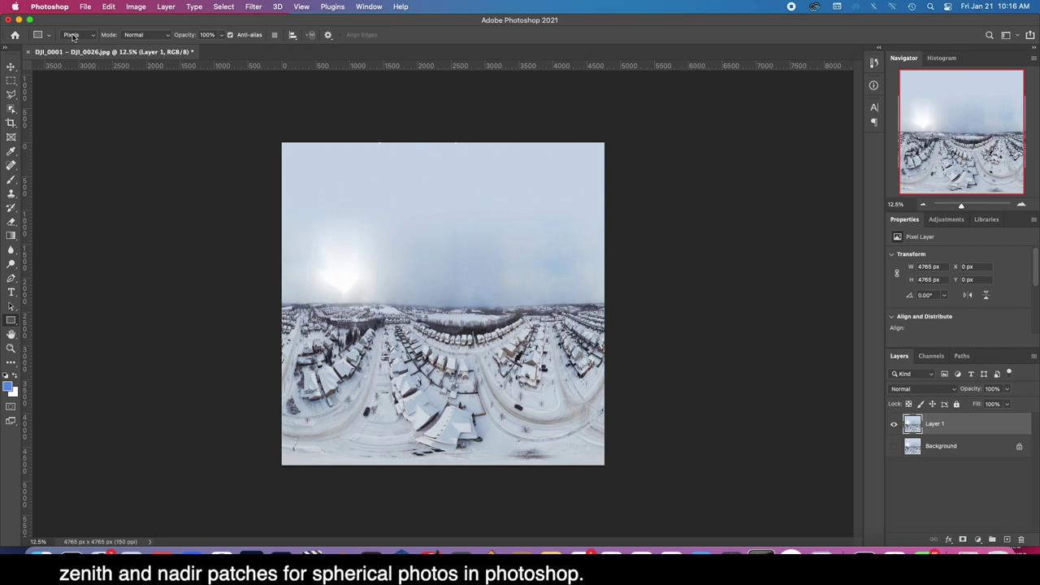
left_click(72, 36)
left_click(72, 36)
left_click(14, 376)
Step: Draw a white 4765 × 928 px band across the top on new Layer 2, hiding Layer 1
left_click_drag(280, 140, 606, 198)
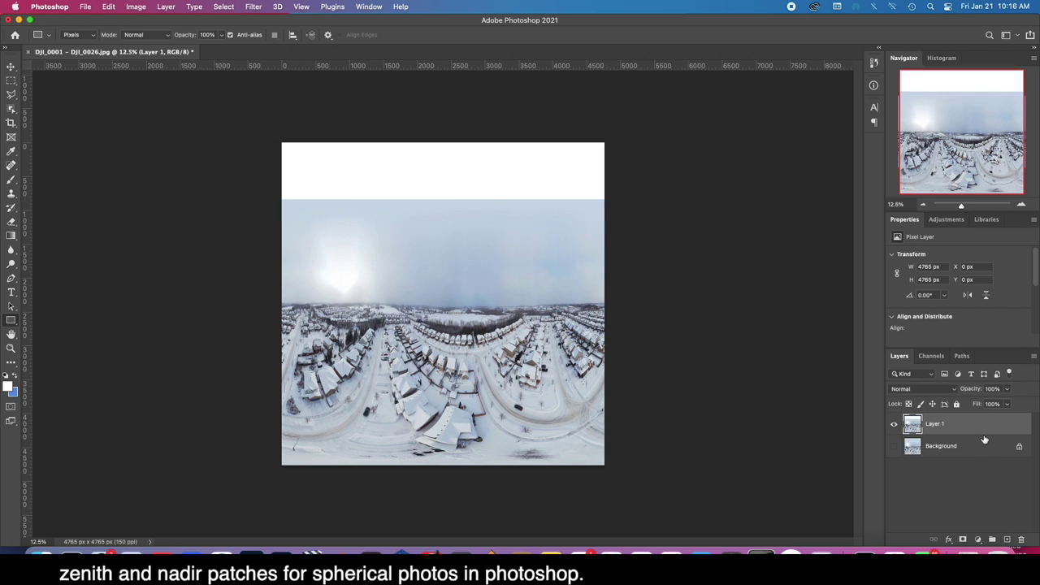
key("super+z")
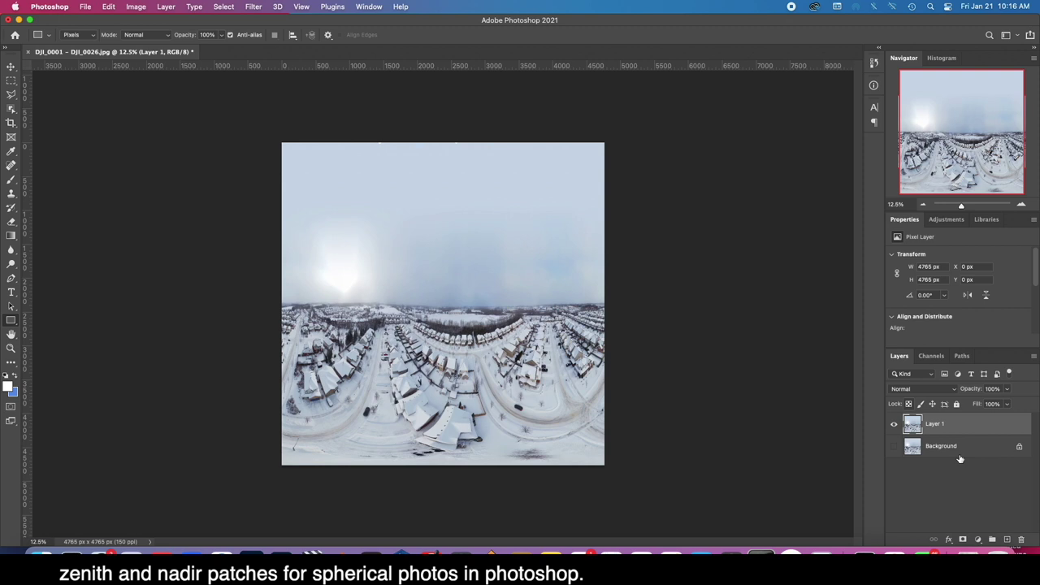
left_click(1007, 539)
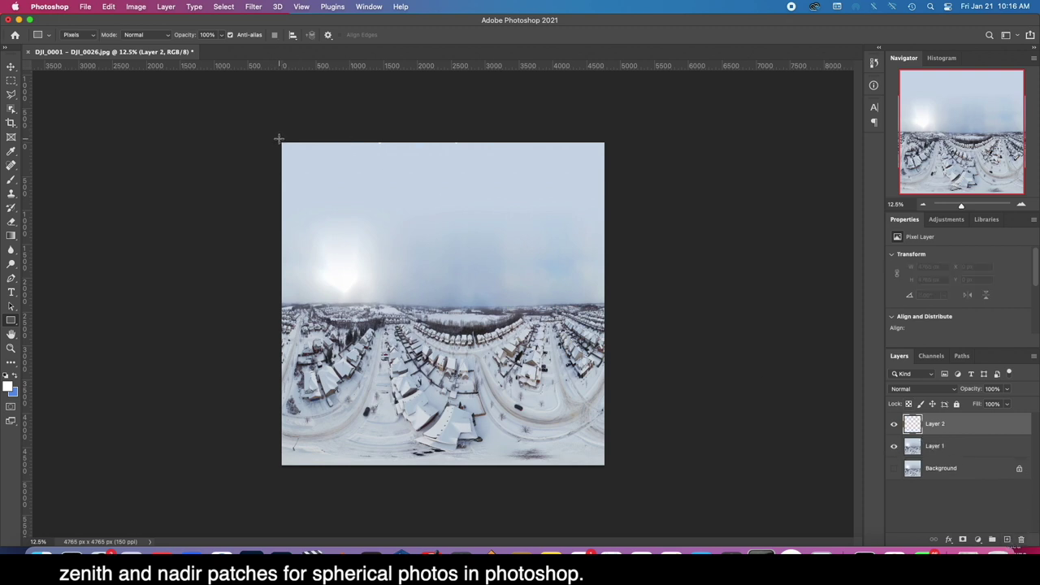
mouse_move(279, 139)
left_mouse_down()
mouse_move(377, 172)
mouse_move(592, 214)
mouse_move(608, 206)
left_mouse_up()
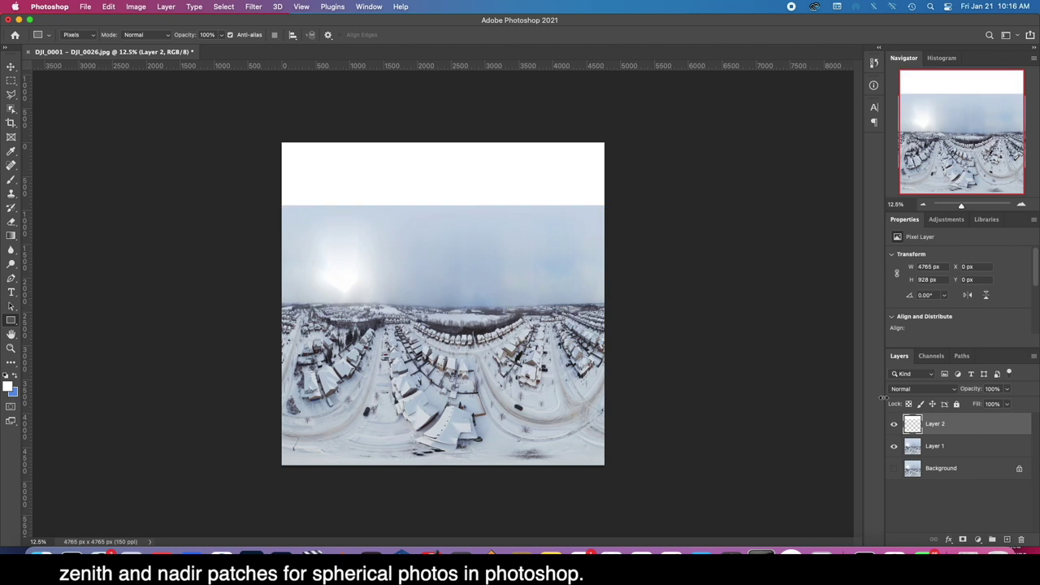
left_click(894, 447)
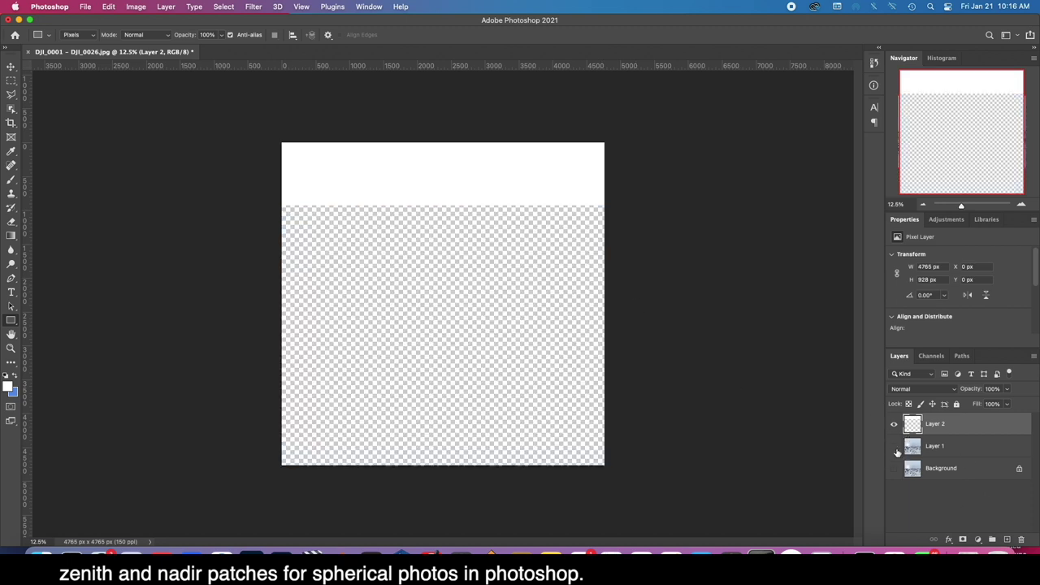
Step: Select Layer 1 and Background together and drag them to the trash
left_click(947, 445)
left_click(958, 471, "shift")
left_click_drag(957, 476, 1023, 538)
Step: Apply Polar Coordinates (Rectangular to Polar) to warp the white band into a circle
left_click(254, 7)
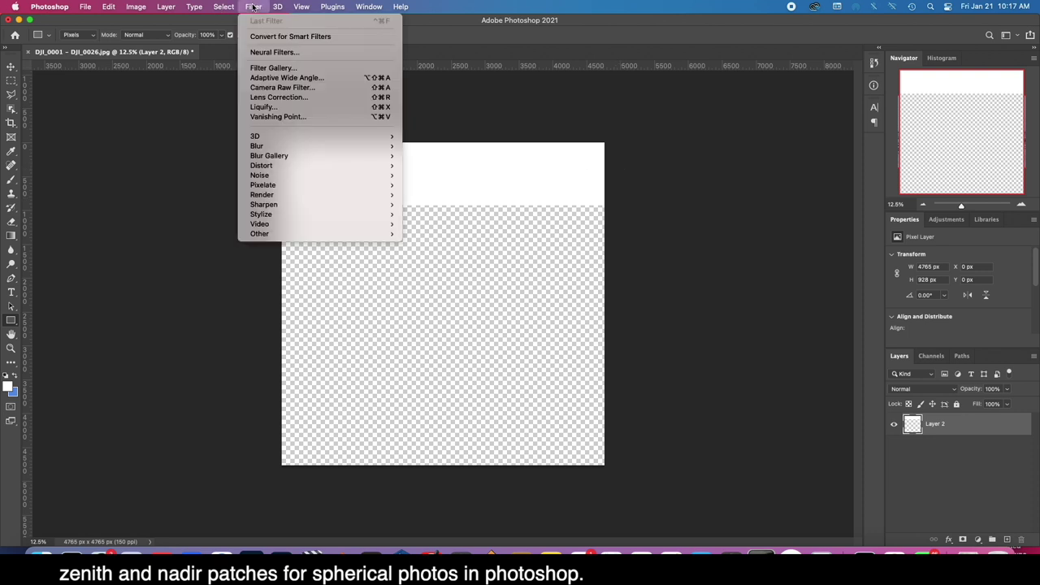
mouse_move(299, 166)
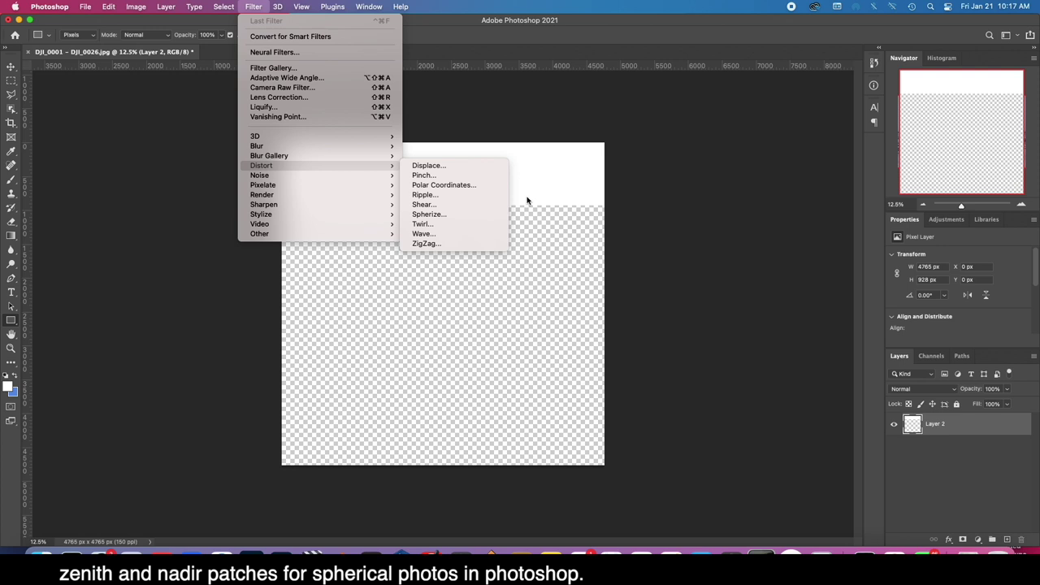
left_click(469, 193)
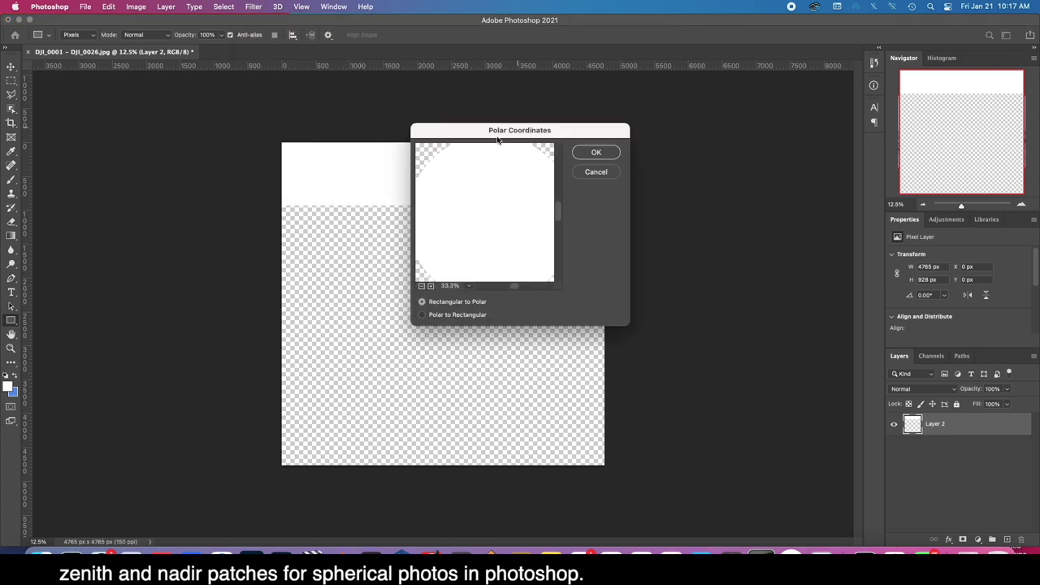
left_click_drag(498, 140, 680, 268)
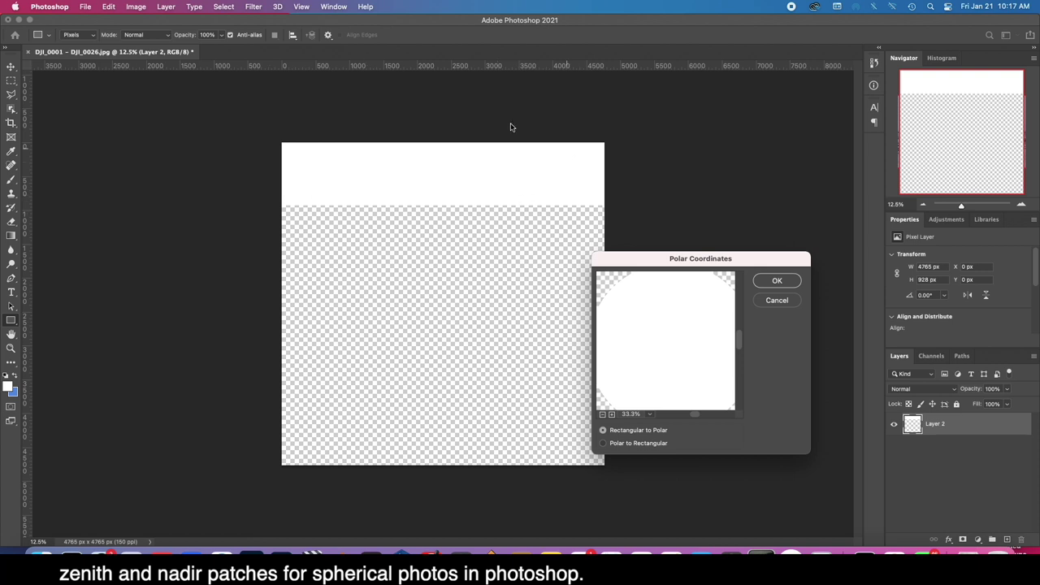
left_click(602, 415)
left_click(602, 415)
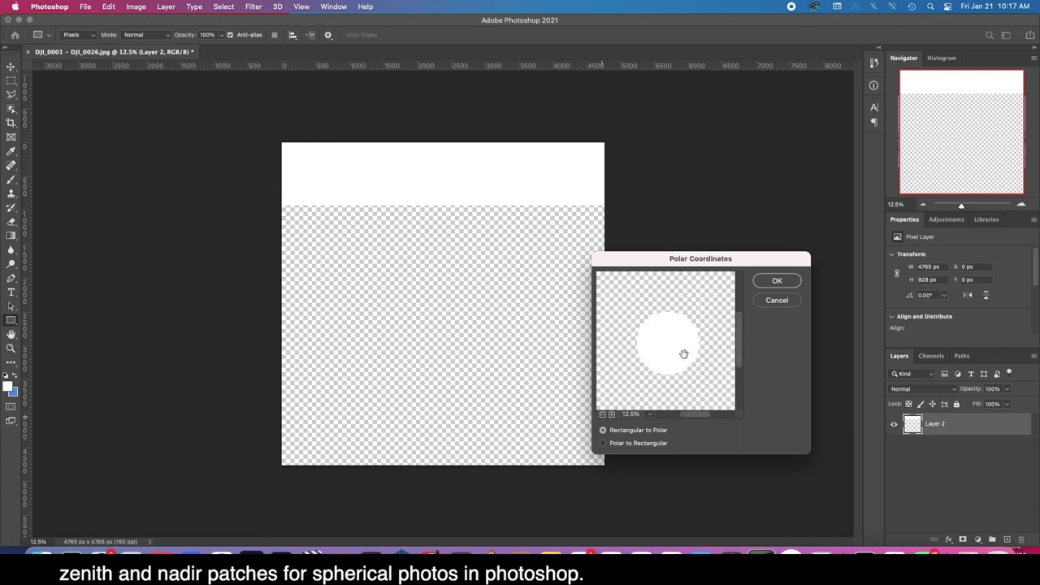
left_click(603, 416)
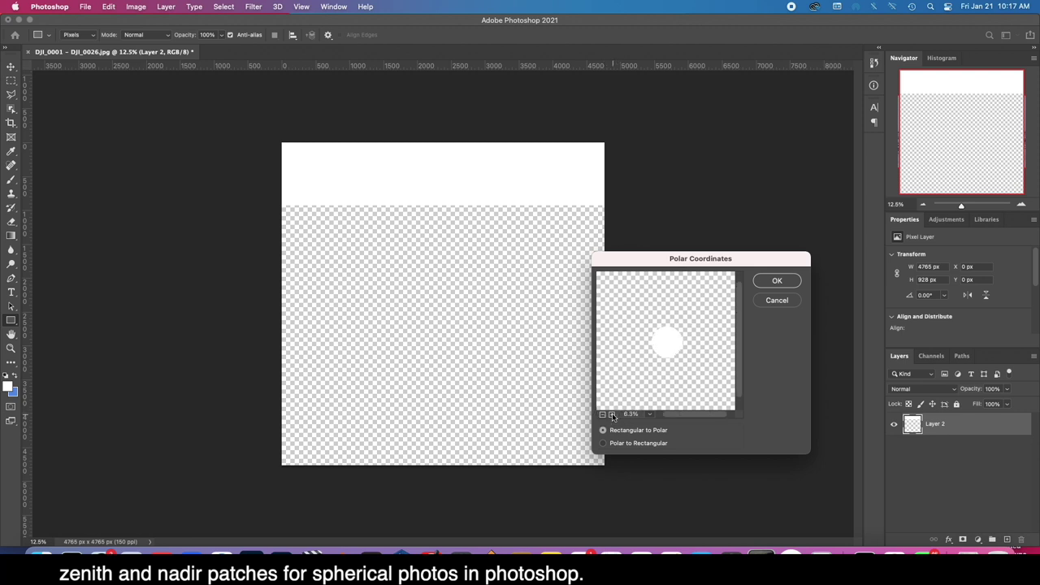
left_click(612, 414)
left_click(612, 414)
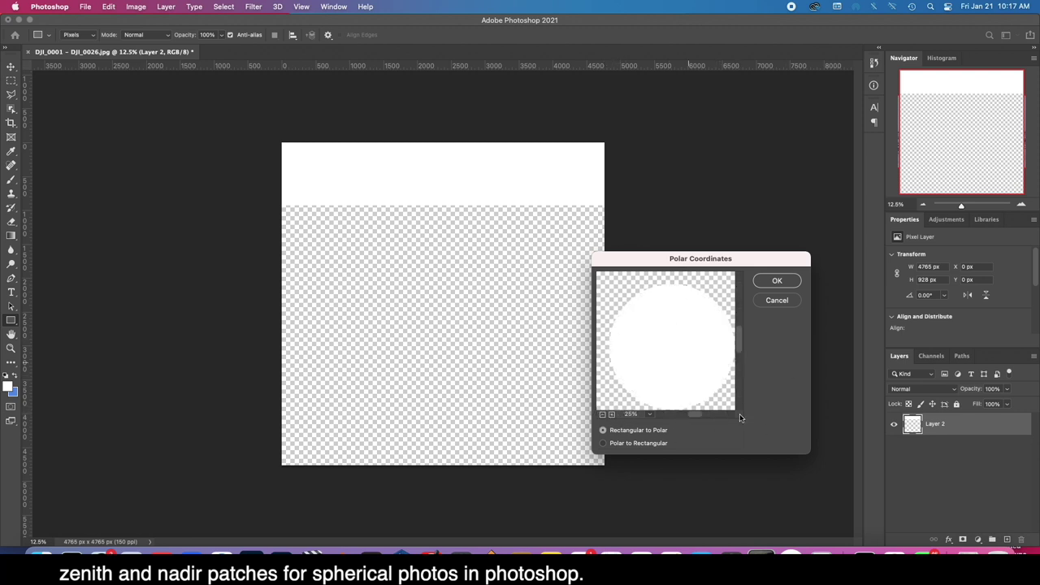
key("Return")
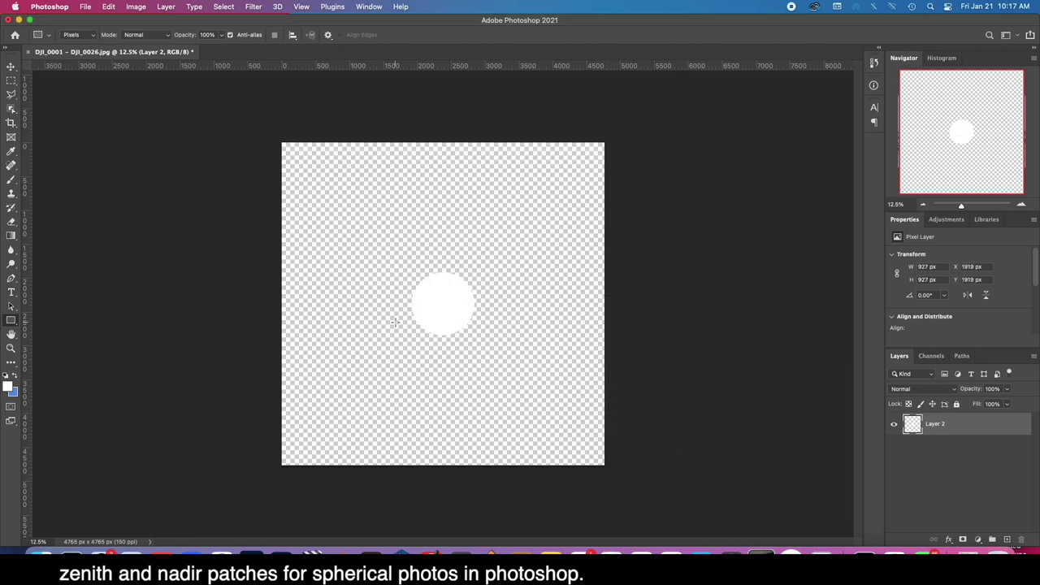
Step: Zoom in on the centred 927 px white circle
left_click(1022, 204)
left_click(1022, 204)
left_click(1022, 204)
left_click(1022, 204)
left_click(1023, 204)
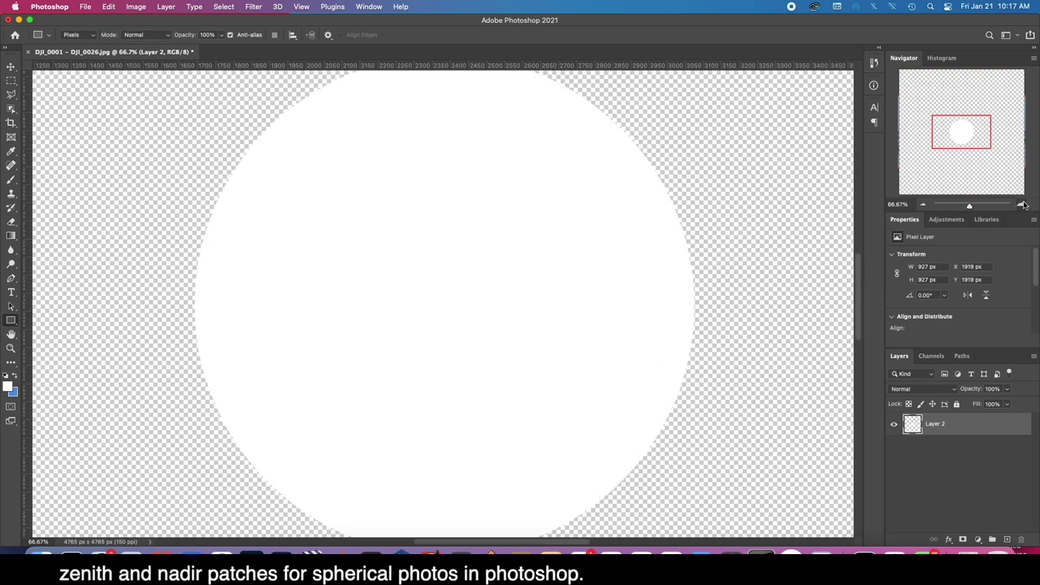
left_click(1022, 204)
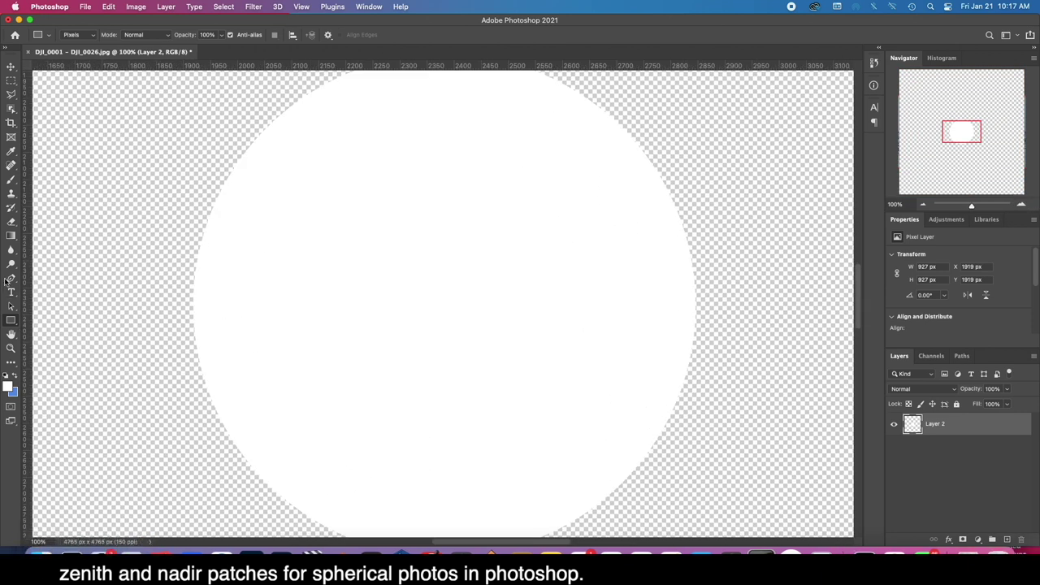
left_click(11, 291)
Step: Type 'this can be anything you can have an image, contact,' / 'logo,' / 'whatever. ;)' in the circle and commit
left_click_drag(299, 151, 588, 485)
type("this can be anything you can have an image, conta")
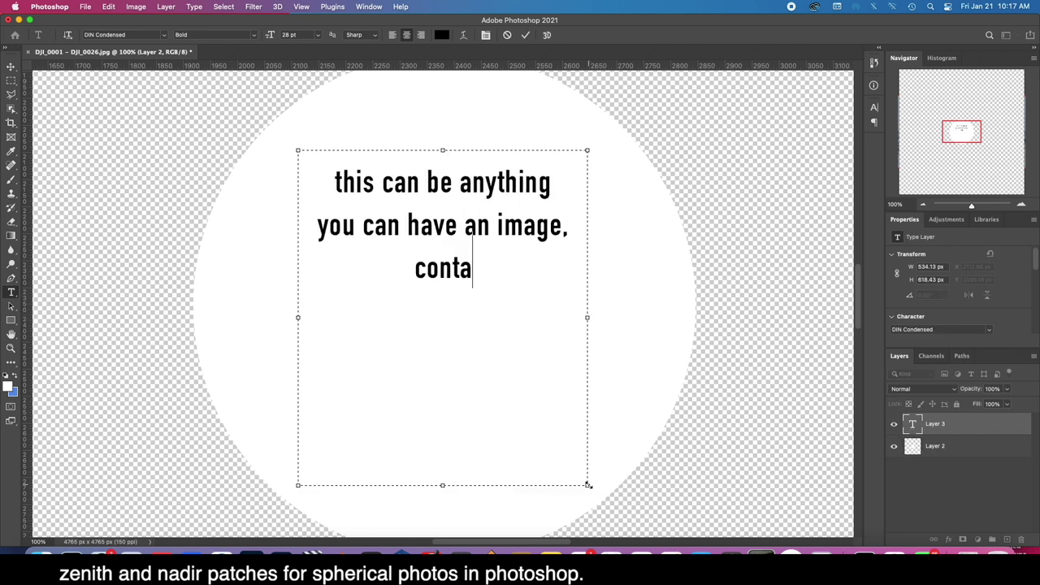
type("ct,")
key("Return")
type("logo,")
key("Return")
type("whatever. ;)")
key("Return")
left_click(525, 35)
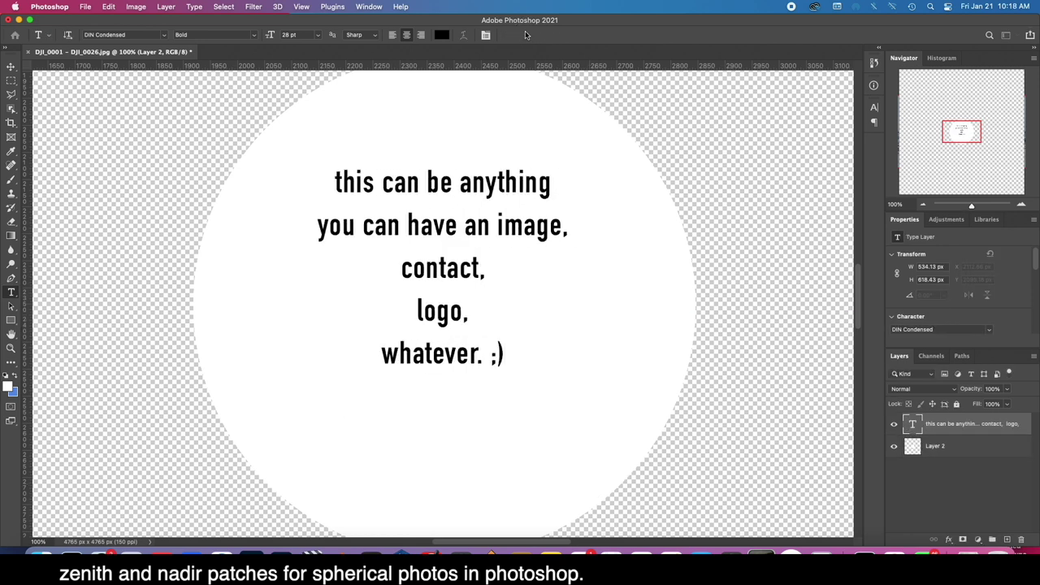
left_click(954, 450)
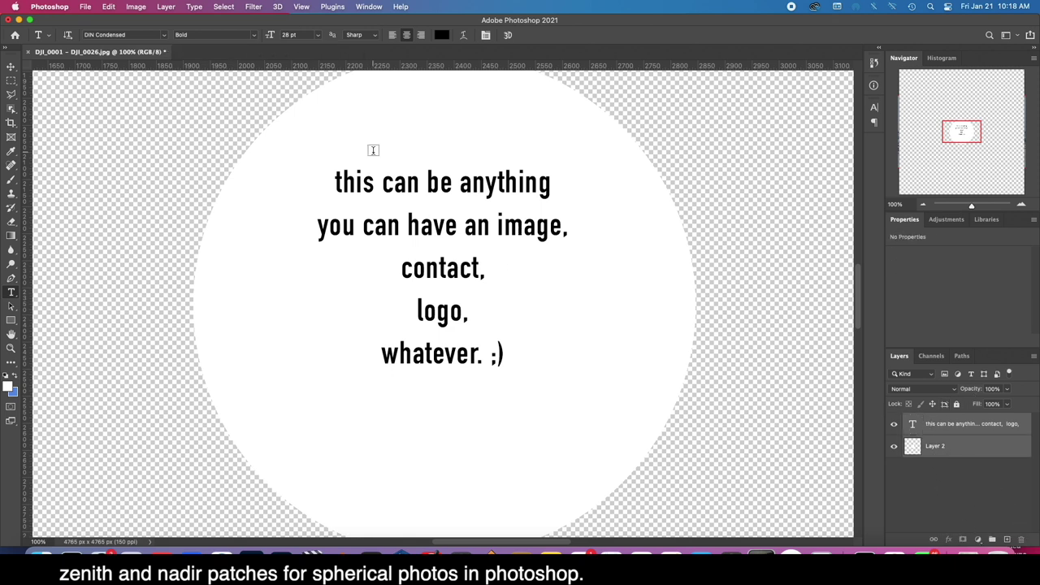
left_click(11, 63)
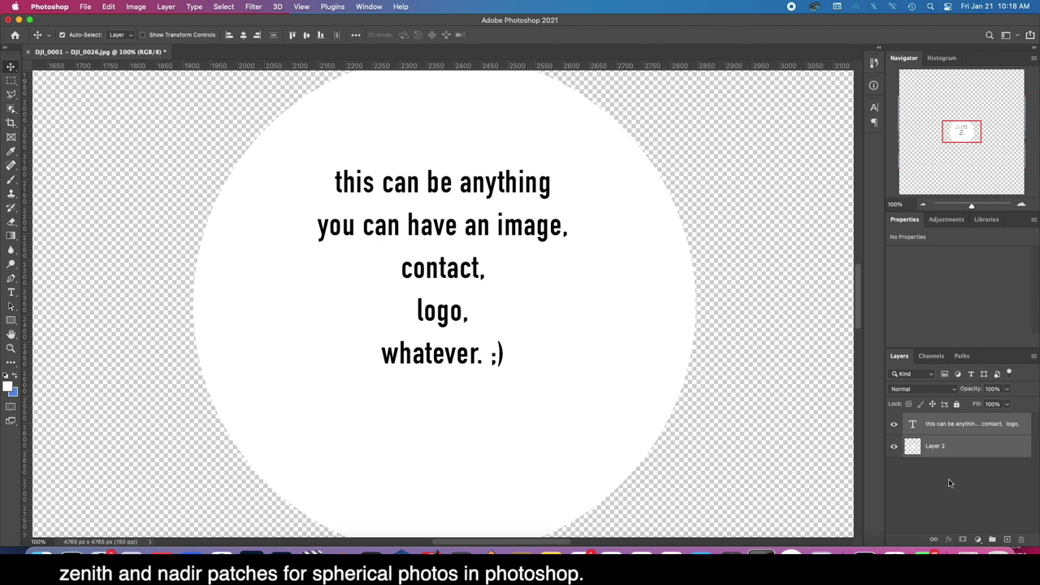
Step: Merge the text layer into the white circle layer with Cmd+E
key("super+e")
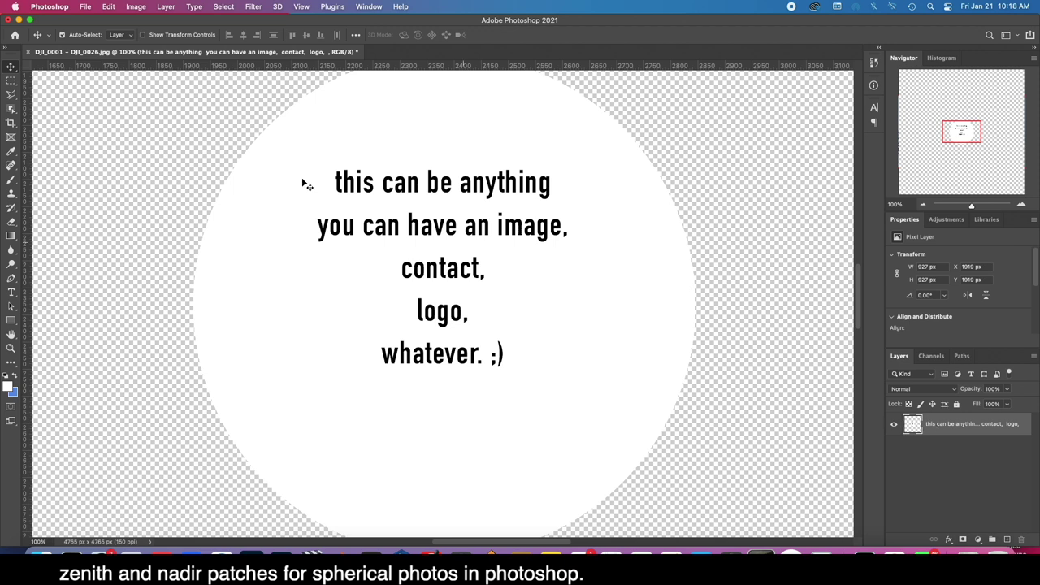
left_click(923, 203)
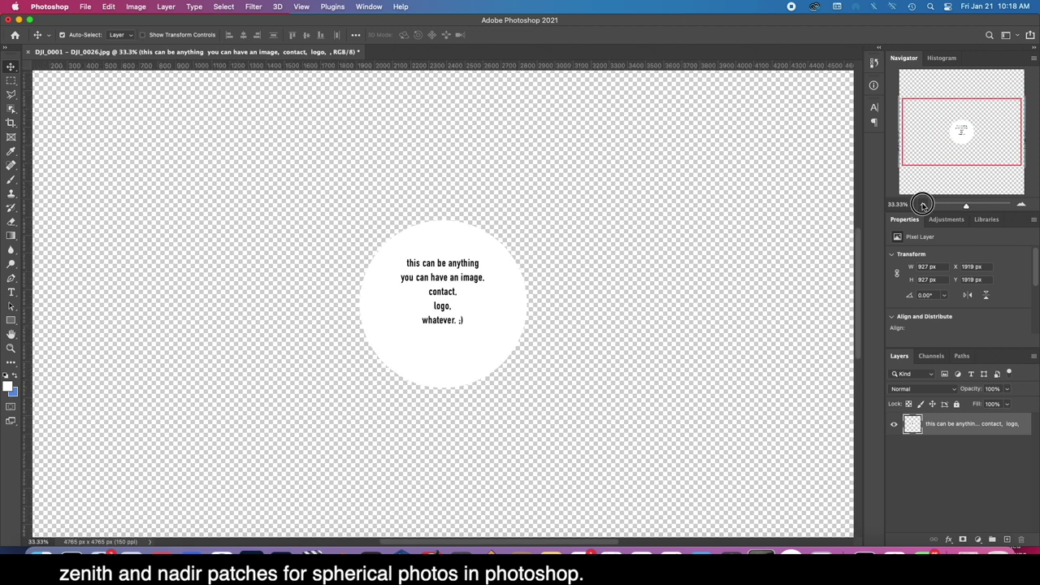
left_click(922, 204)
Step: Unwrap the circle into a top band with Polar Coordinates set to Polar to Rectangular
left_click(247, 8)
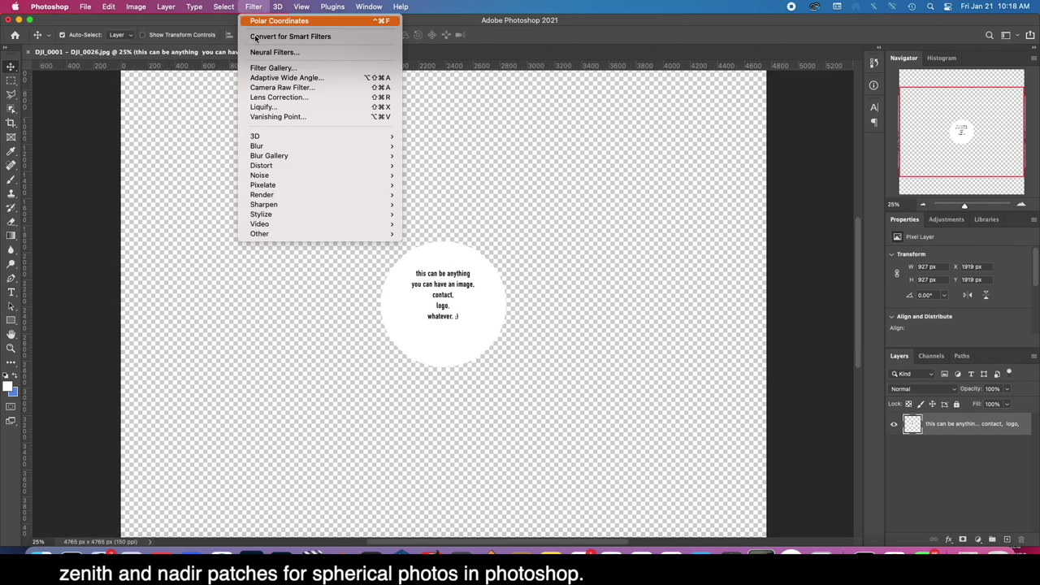
mouse_move(280, 147)
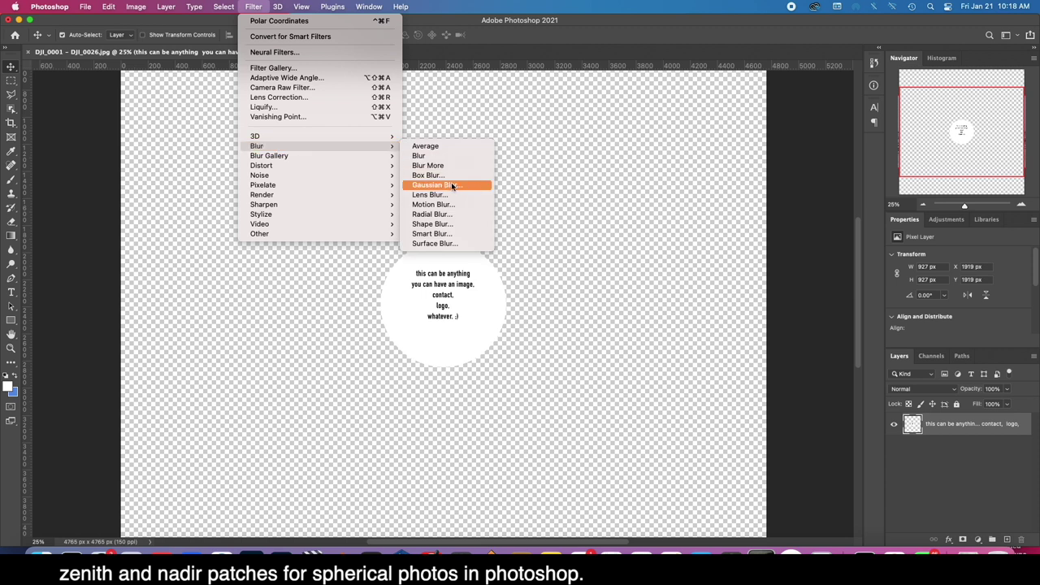
mouse_move(262, 166)
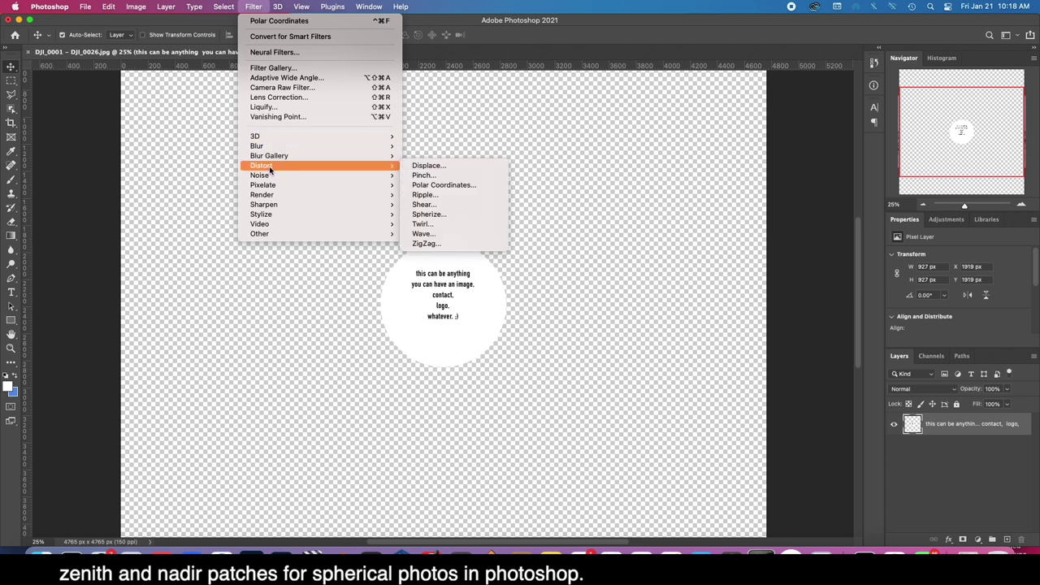
left_click(420, 186)
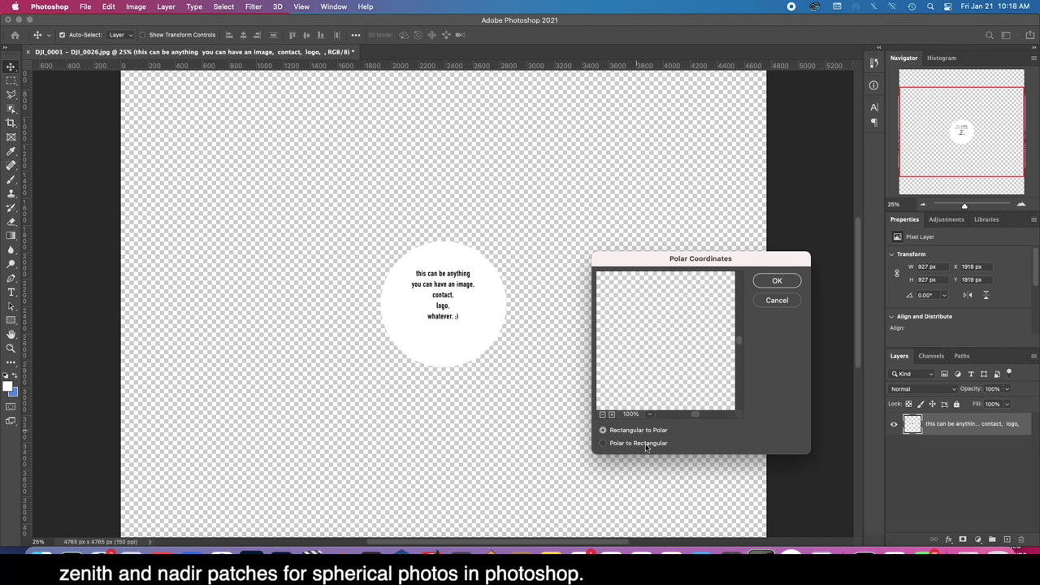
left_click(621, 445)
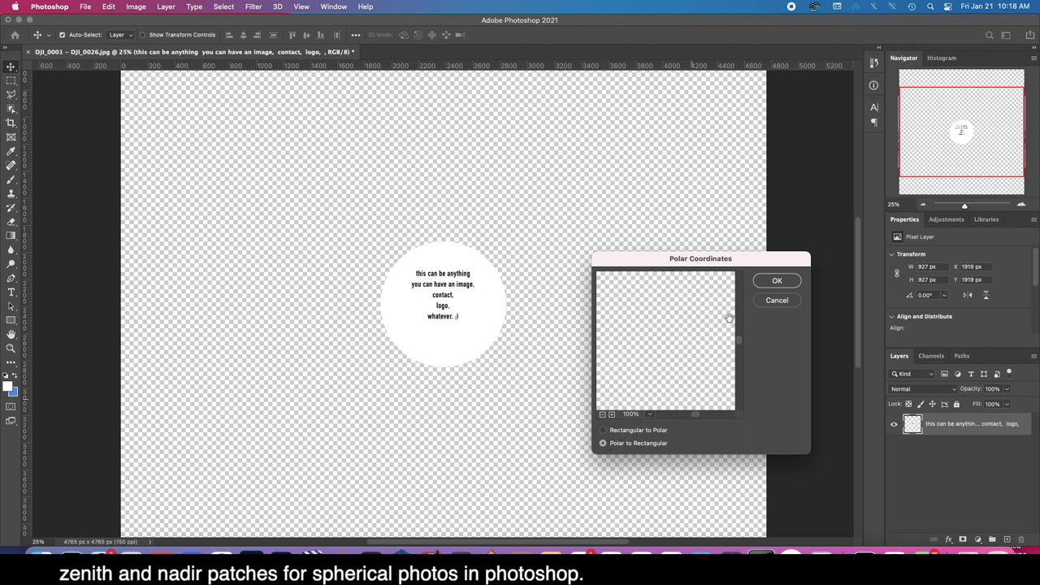
left_click(778, 282)
scroll(783, 279, "up", 5)
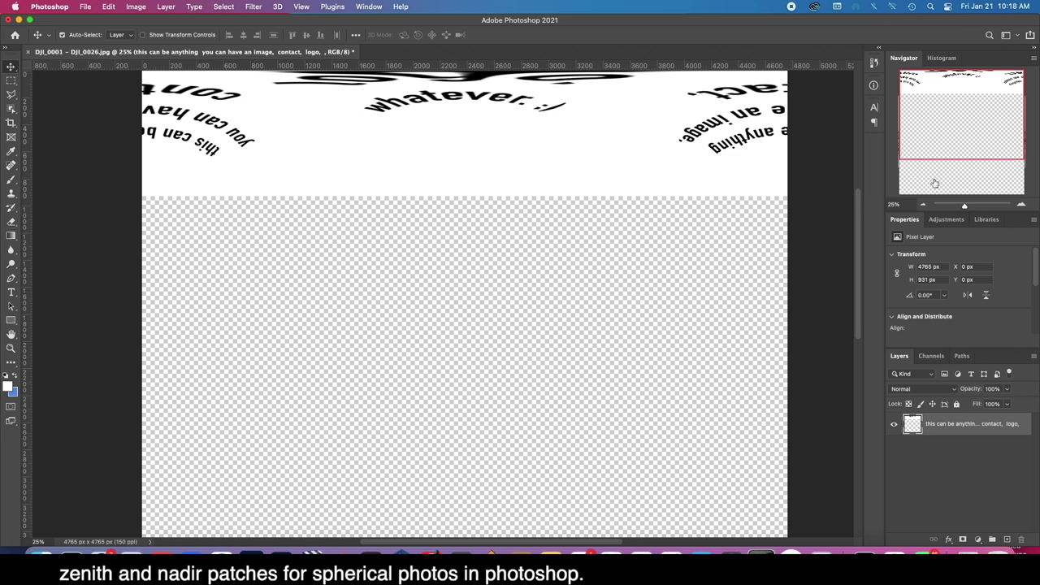
left_click(926, 205)
Step: Copy the whole 4765 × 931 px text band and paste it into the DJI panorama as Layer 1
left_click(925, 206)
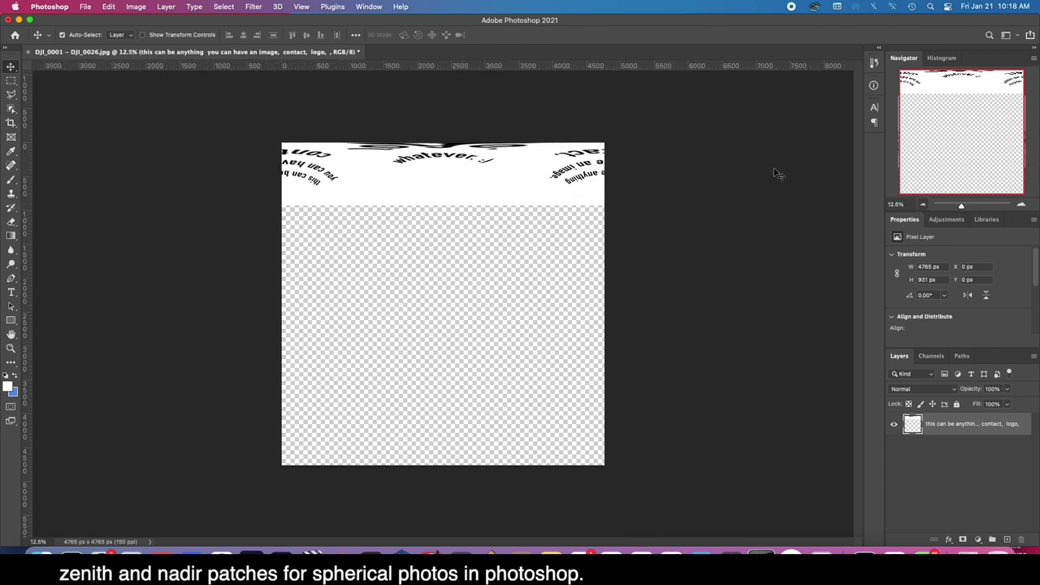
key("super+a")
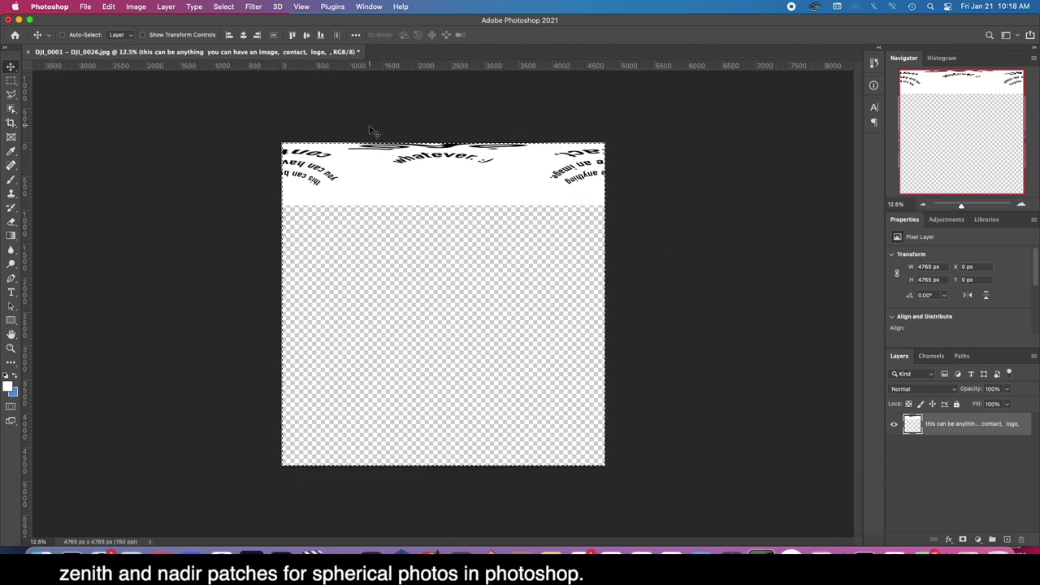
left_click(86, 7)
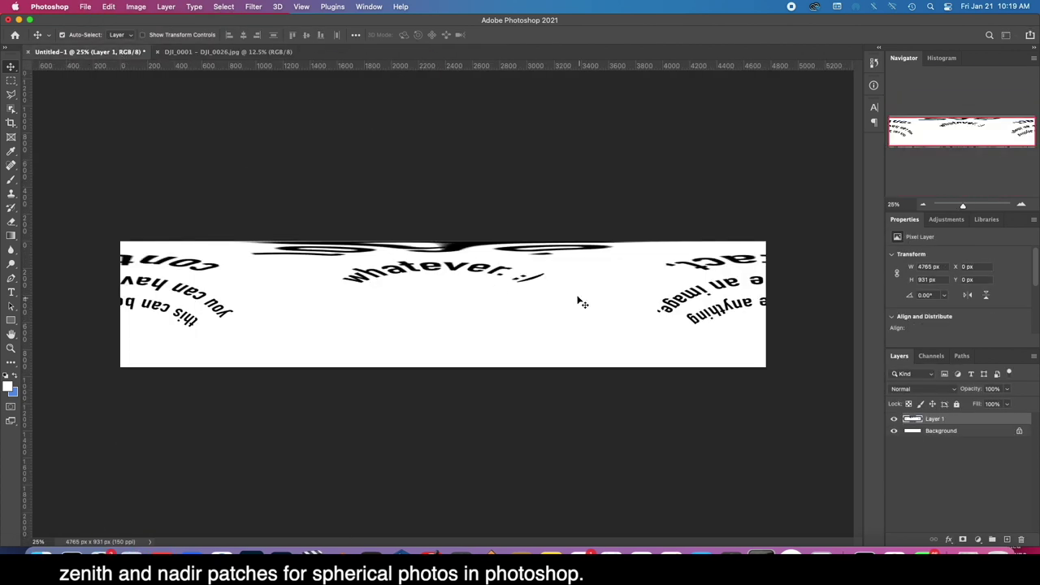
key("super+a")
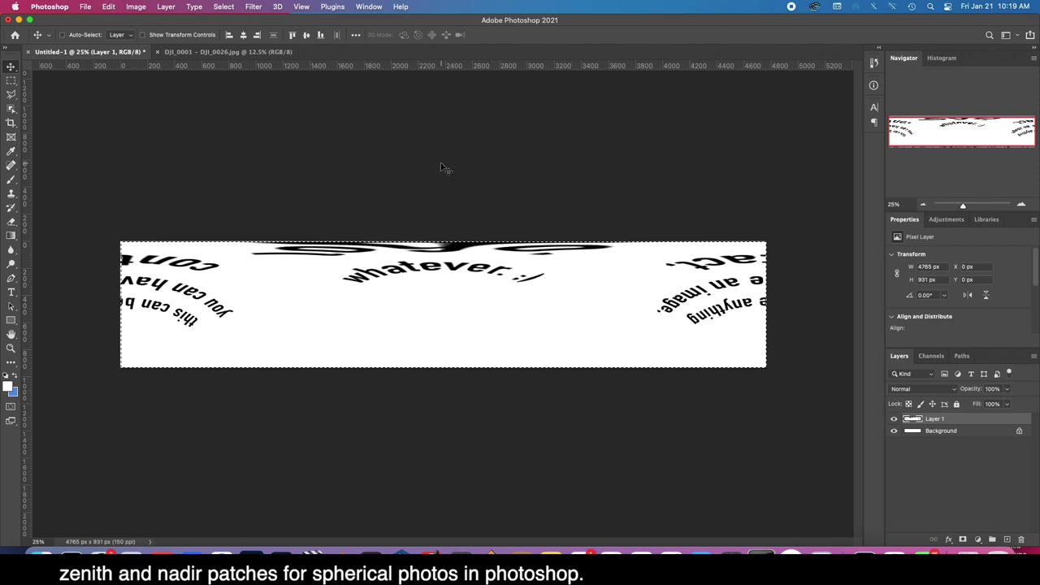
key("super+w")
left_click(546, 252)
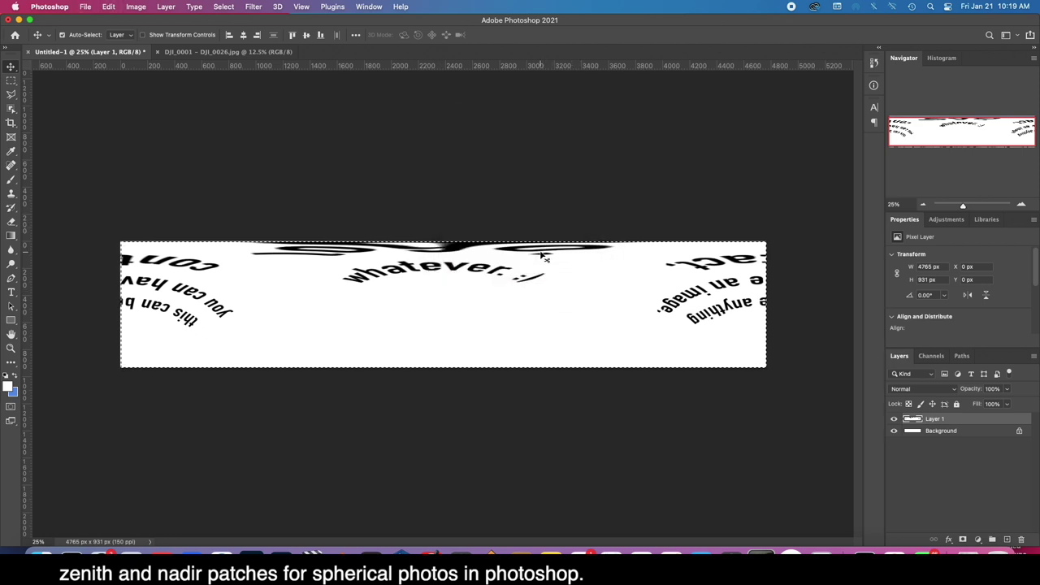
left_click(227, 51)
key("super+v")
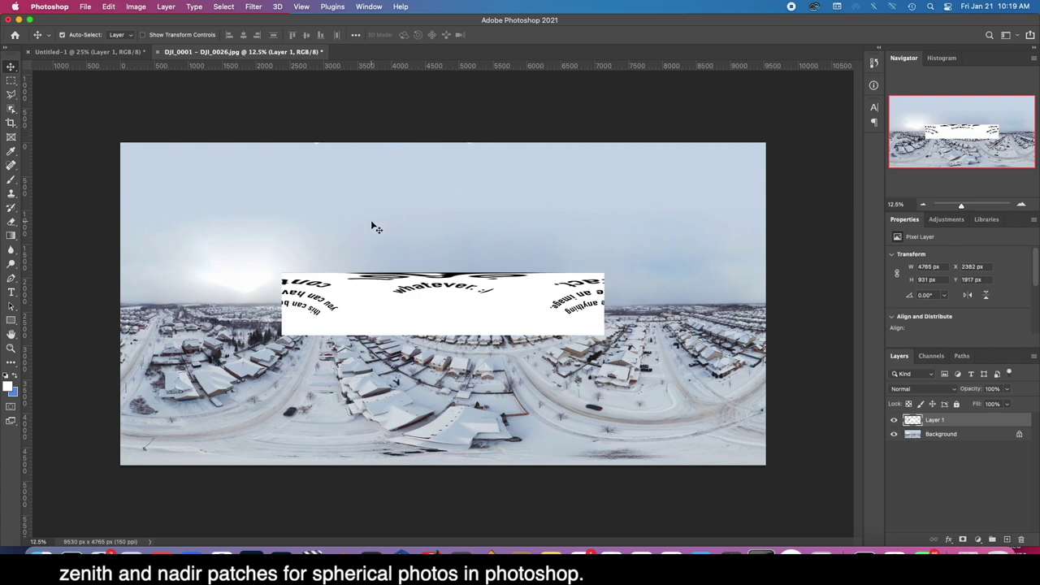
Step: Free-transform the band to the top-left corner and stretch it to the full 9530 px width
key("super+t")
left_click_drag(471, 305, 310, 177)
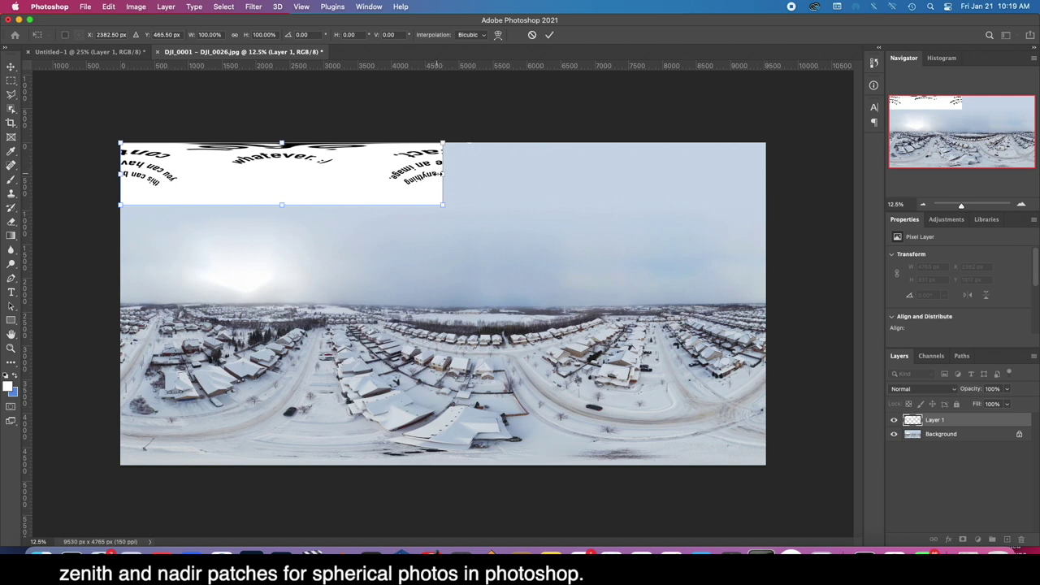
left_click_drag(444, 173, 764, 173)
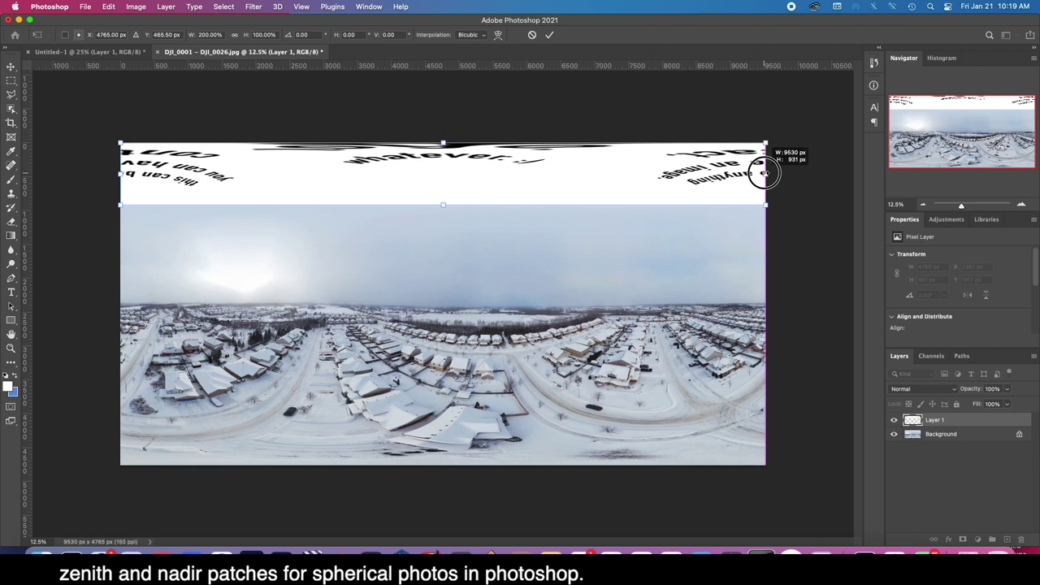
left_click_drag(764, 173, 767, 173)
left_click_drag(765, 173, 767, 173)
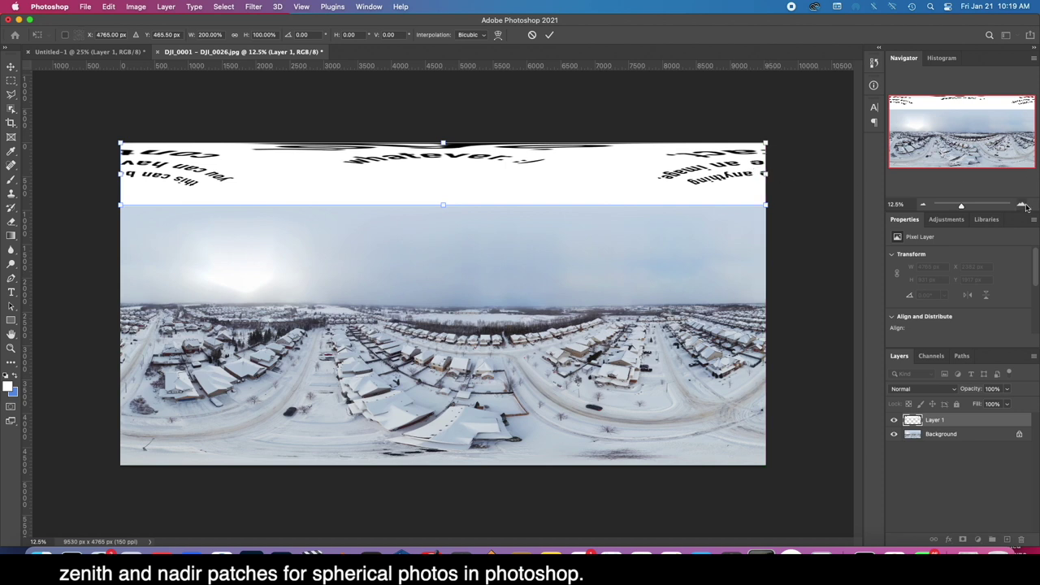
left_click(1022, 204)
left_click(1021, 205)
left_click(1022, 204)
left_click_drag(965, 130, 1038, 84)
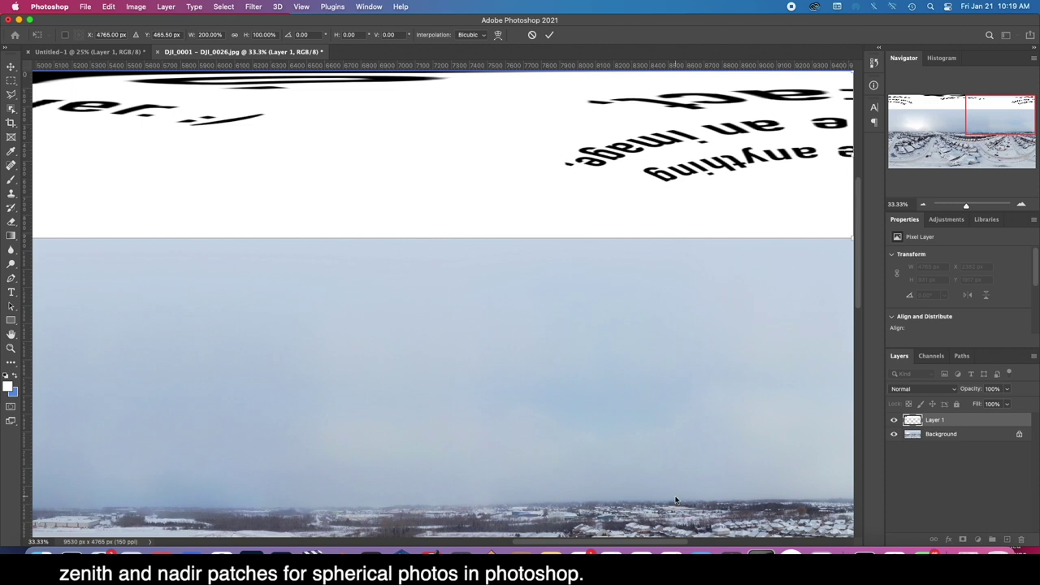
Step: Commit the stretched band transform and merge Layer 1 down into the Background
scroll(325, 325, "left", 15)
left_click(140, 529)
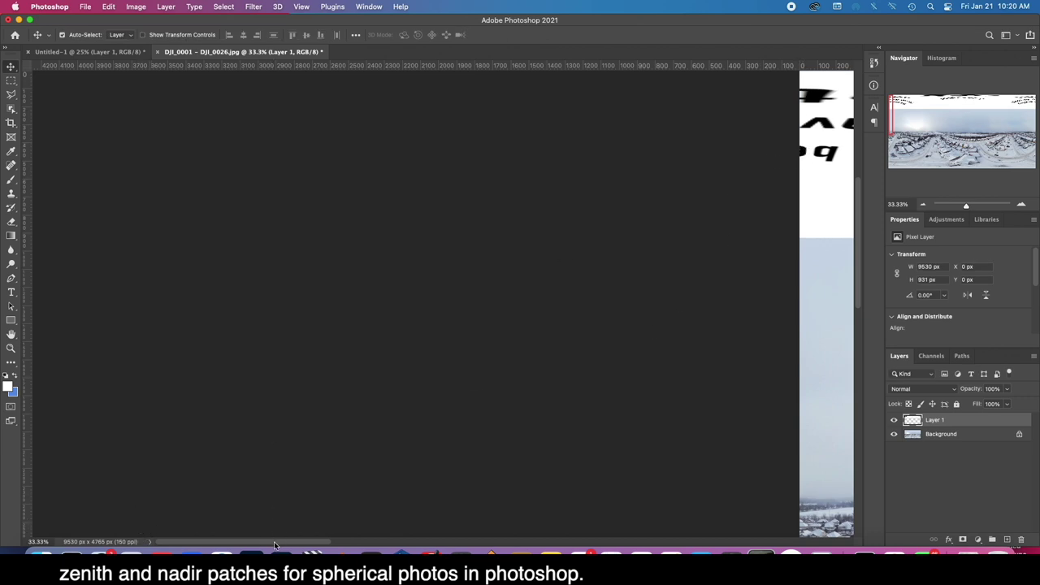
scroll(325, 520, "right", 15)
left_click(386, 511)
scroll(386, 510, "right", 20)
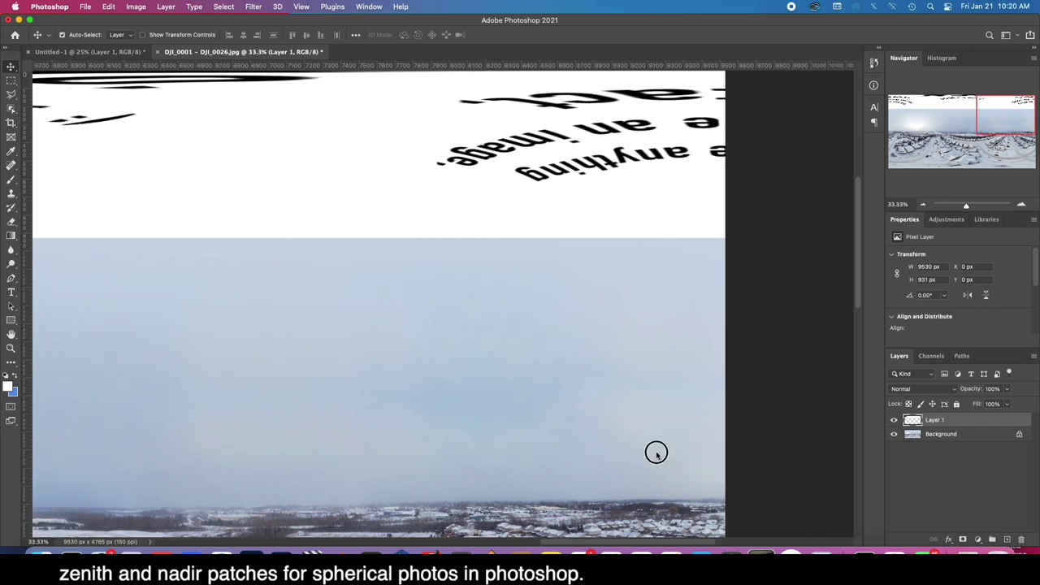
left_click(925, 206)
left_click(925, 206)
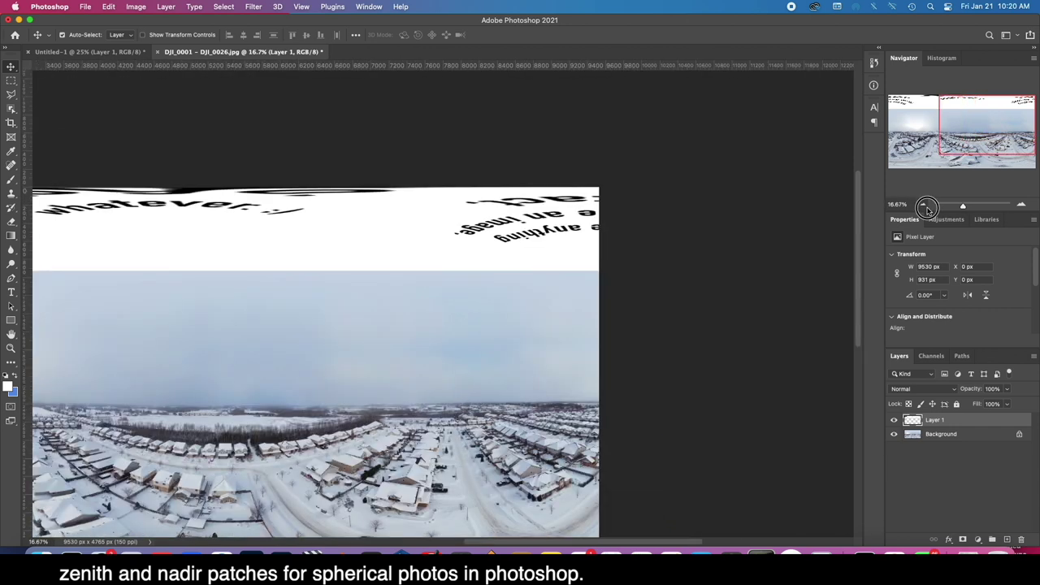
left_click(924, 205)
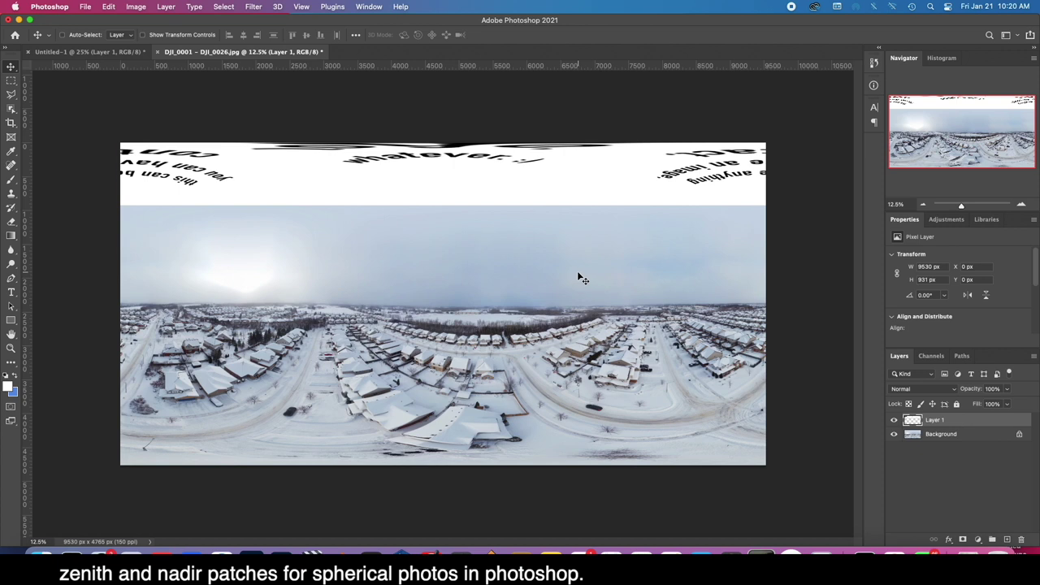
key("super+e")
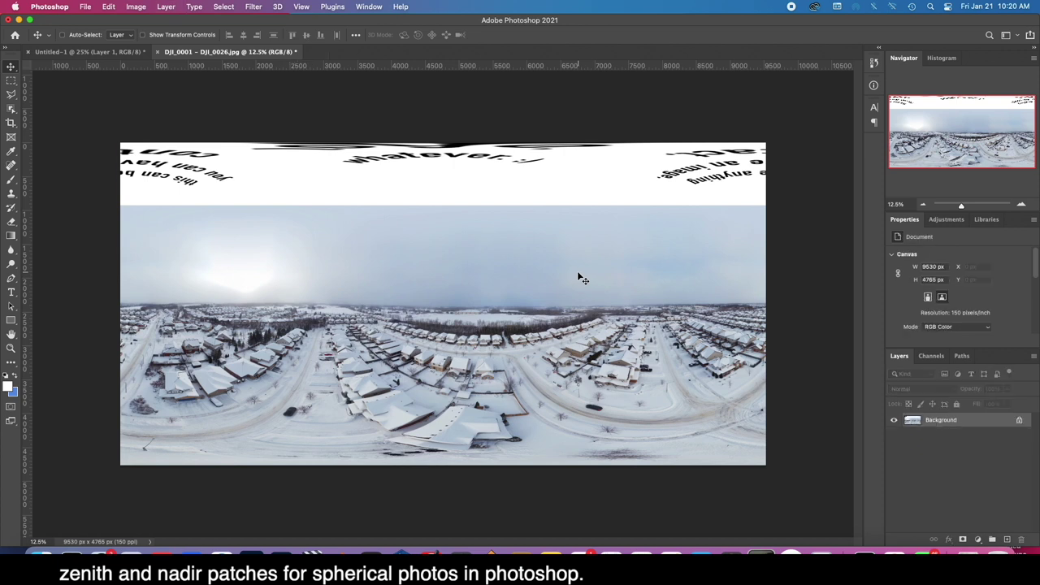
Step: Send the finished panorama JPEG to Kuula's upload page in the browser so it processes
key("super")
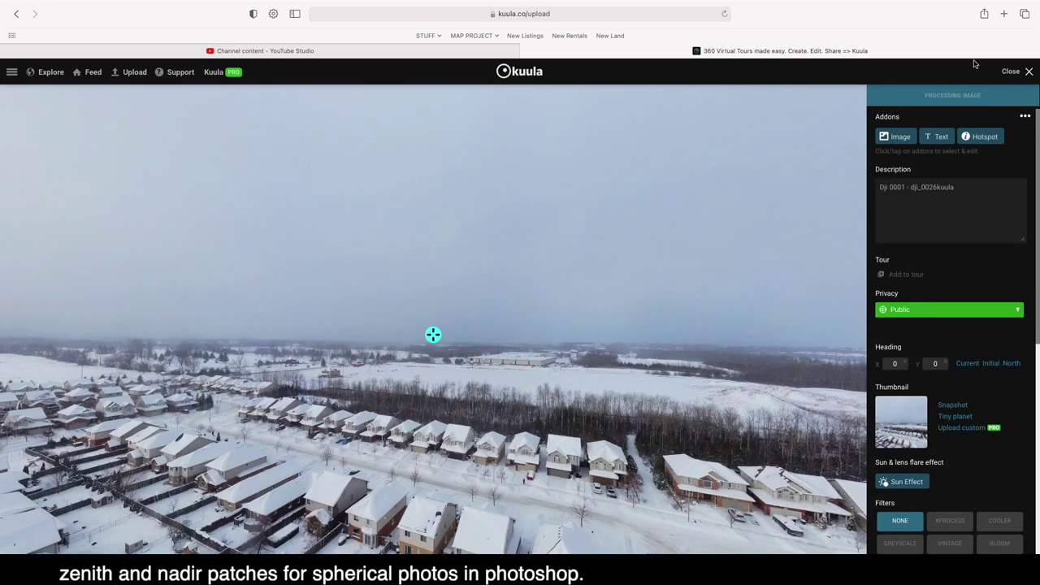
Step: Look up at the white zenith text circle, rotate and zoom around it, then return to the town
left_click_drag(383, 130, 397, 297)
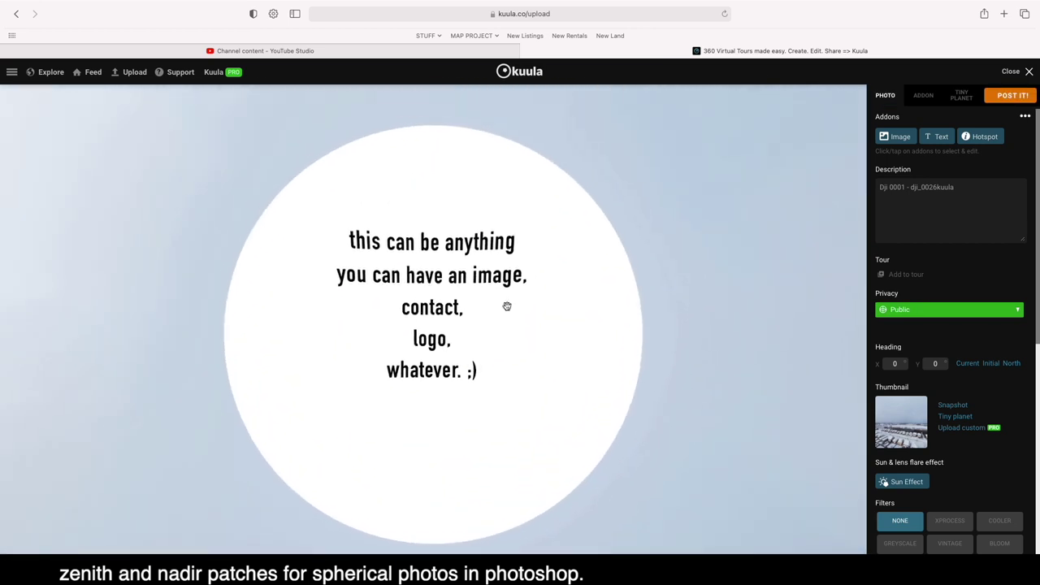
left_click_drag(506, 304, 406, 228)
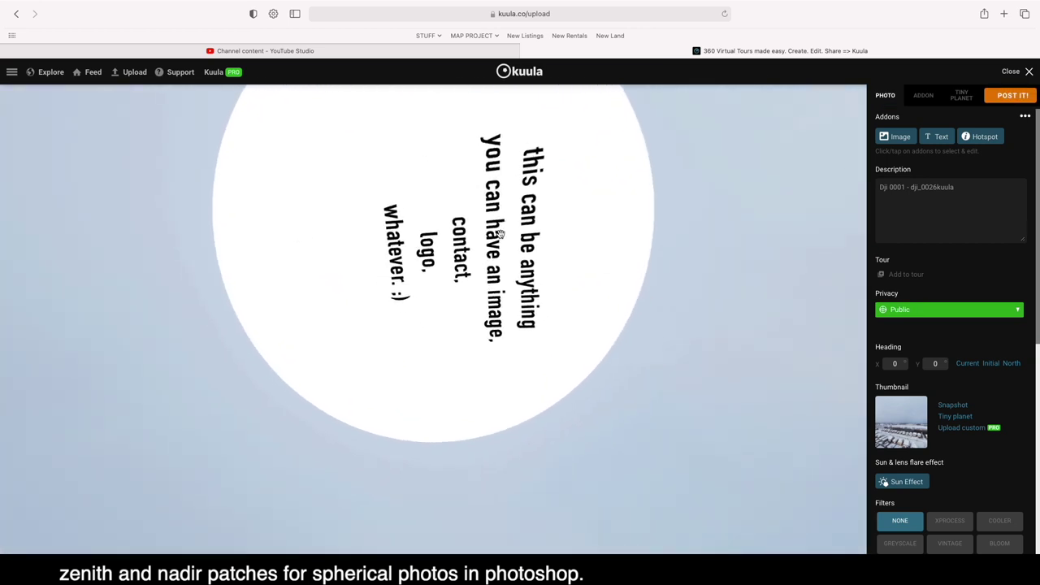
scroll(499, 233, "up", 5)
scroll(425, 340, "down", 6)
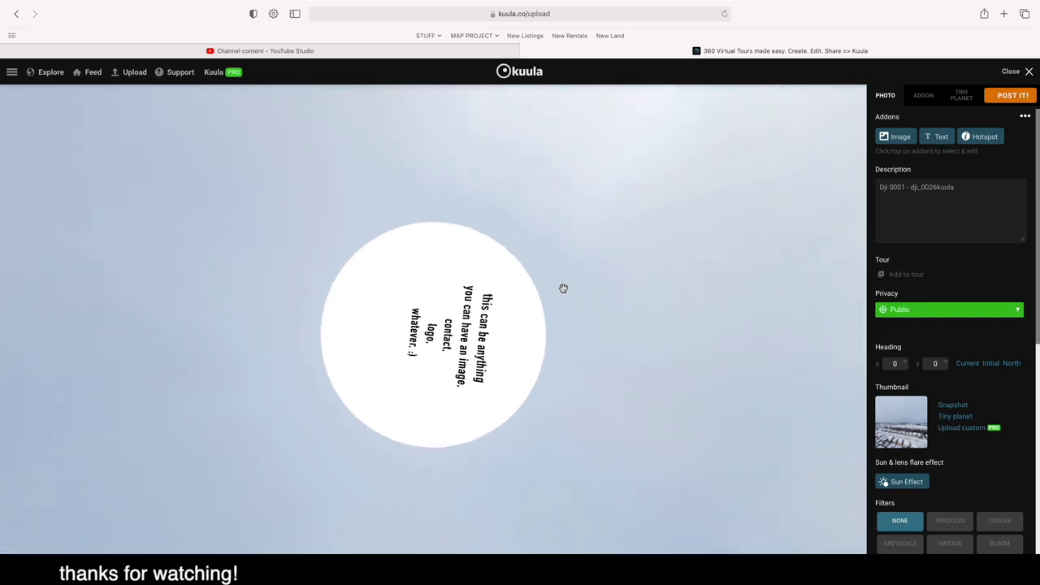
left_click_drag(562, 288, 423, 273)
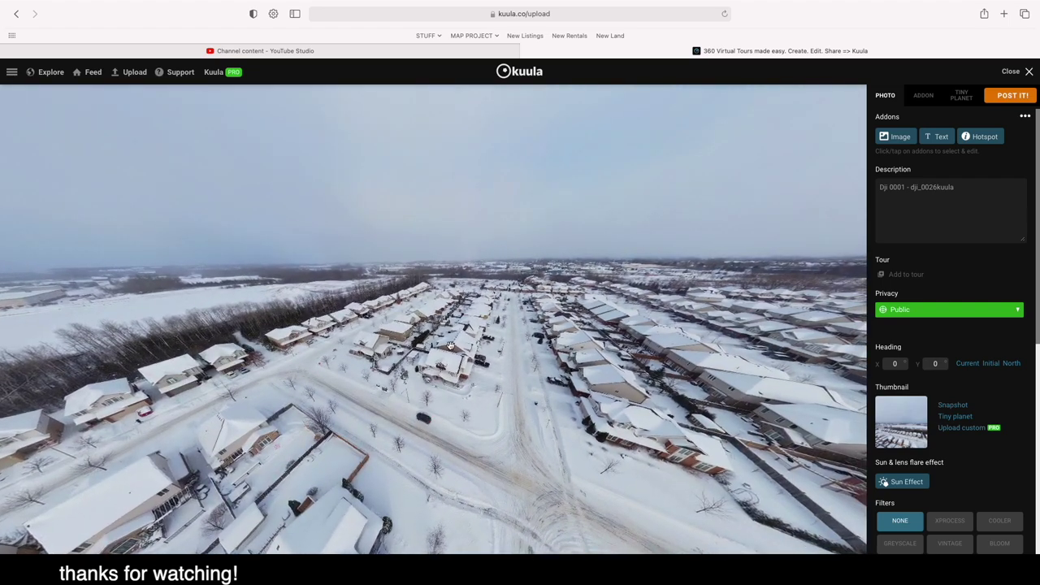
Step: Face up the street, swing back to orbit the text circle, then pan across the neighbourhood
mouse_move(449, 346)
left_mouse_down()
mouse_move(363, 229)
mouse_move(490, 298)
mouse_move(448, 325)
left_mouse_up()
left_click_drag(388, 360, 420, 308)
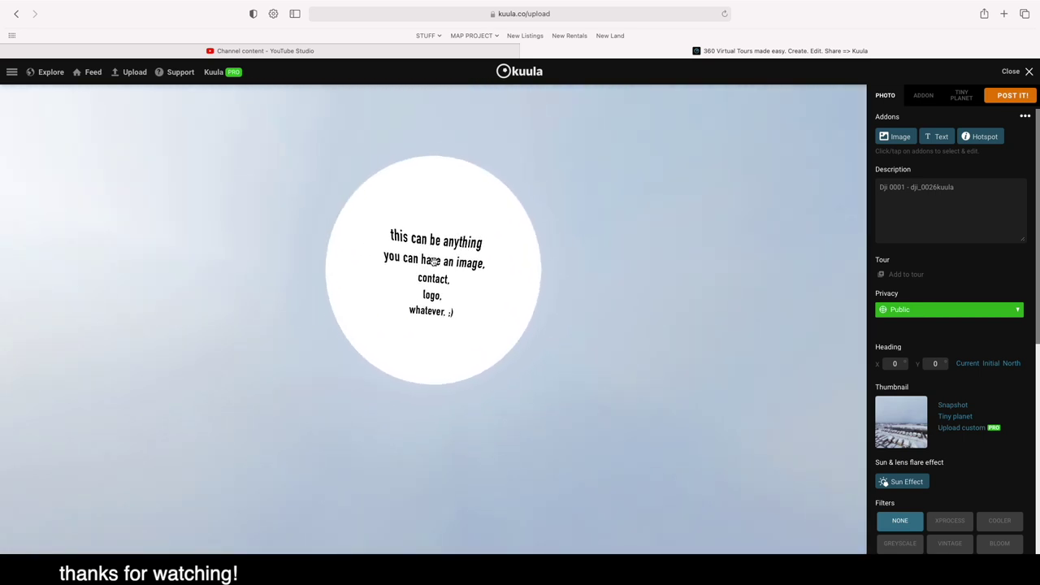
scroll(419, 307, "up", 5)
left_click_drag(498, 256, 325, 411)
scroll(460, 334, "down", 5)
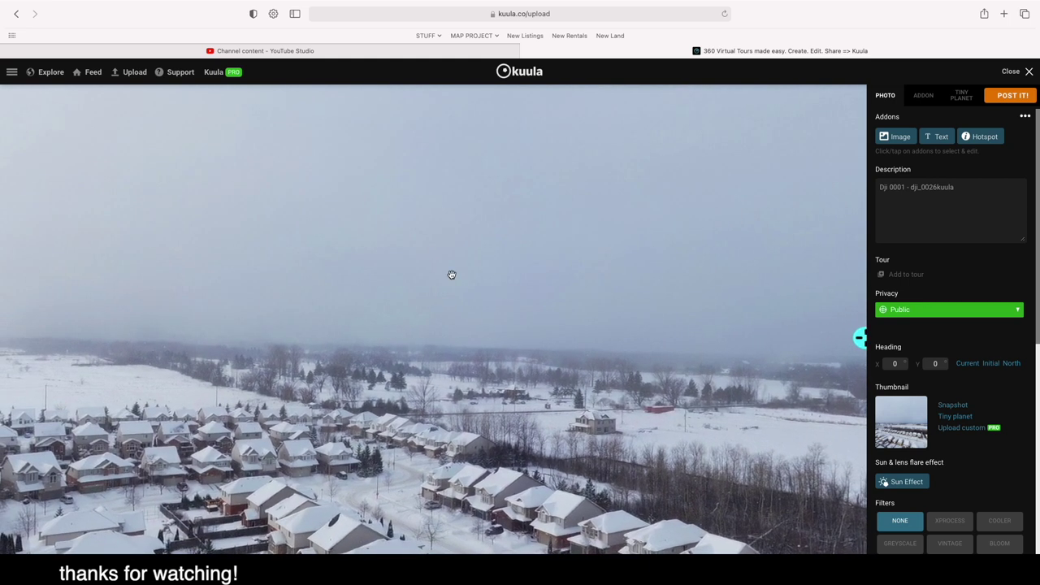
left_click_drag(248, 418, 717, 352)
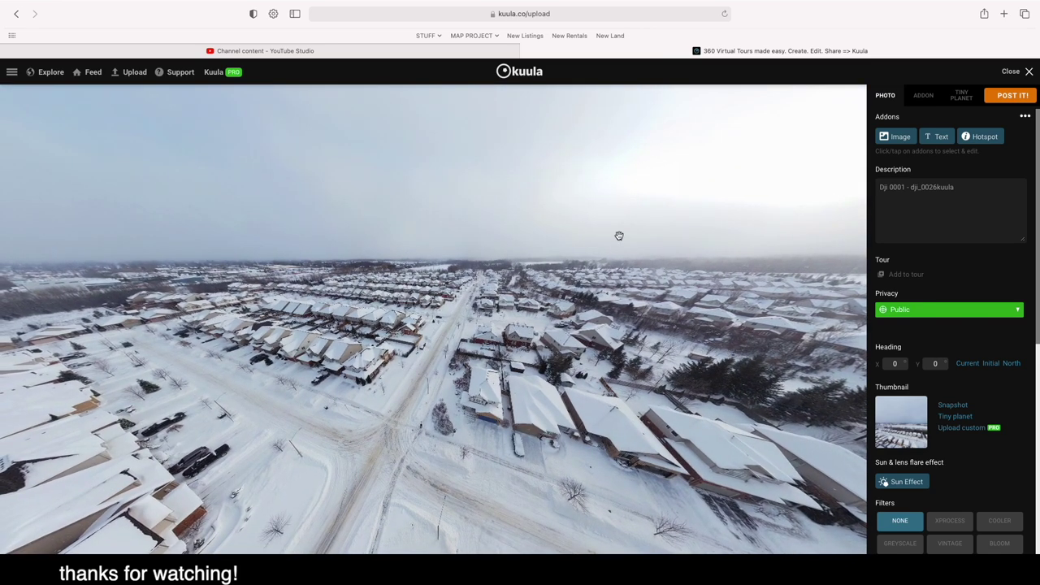